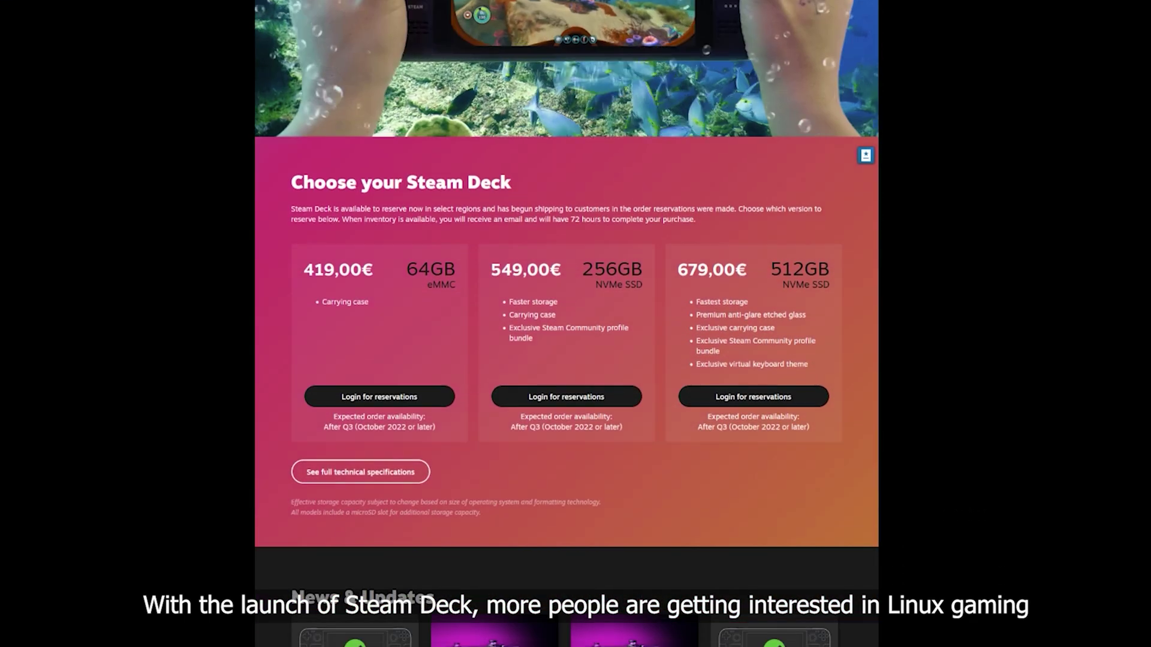
# Scroll the Steam Deck page from pricing past News, Tech Specs and the dock to the Reservation FAQ
pyautogui.scroll(-5, 567, 324)
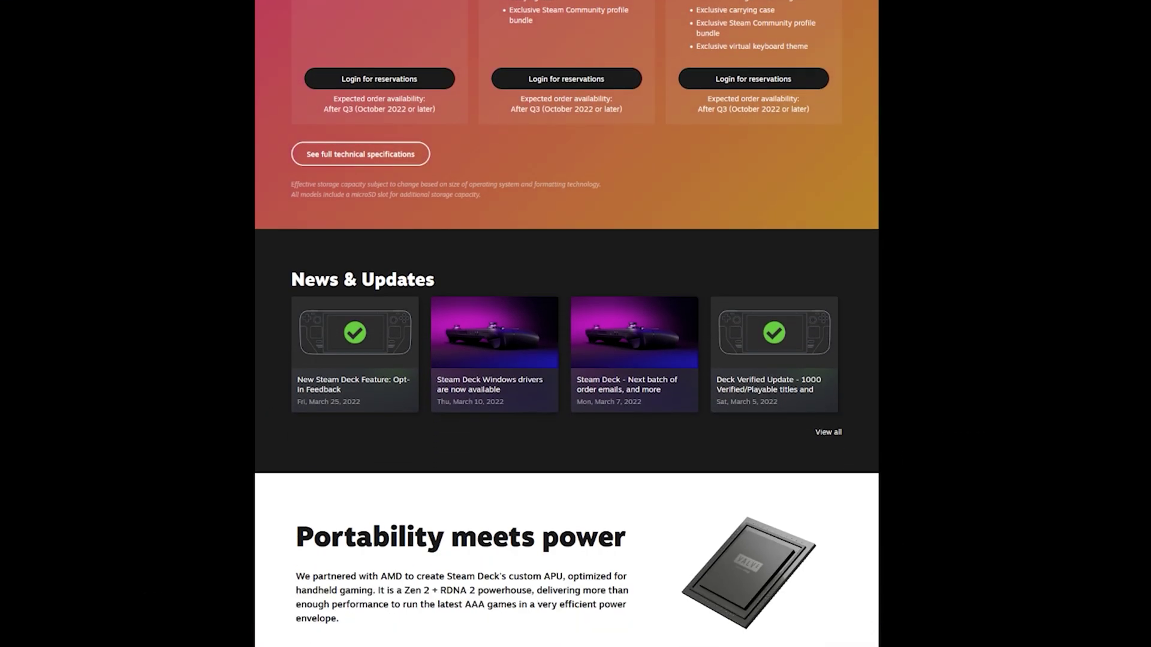
pyautogui.scroll(-5, 567, 324)
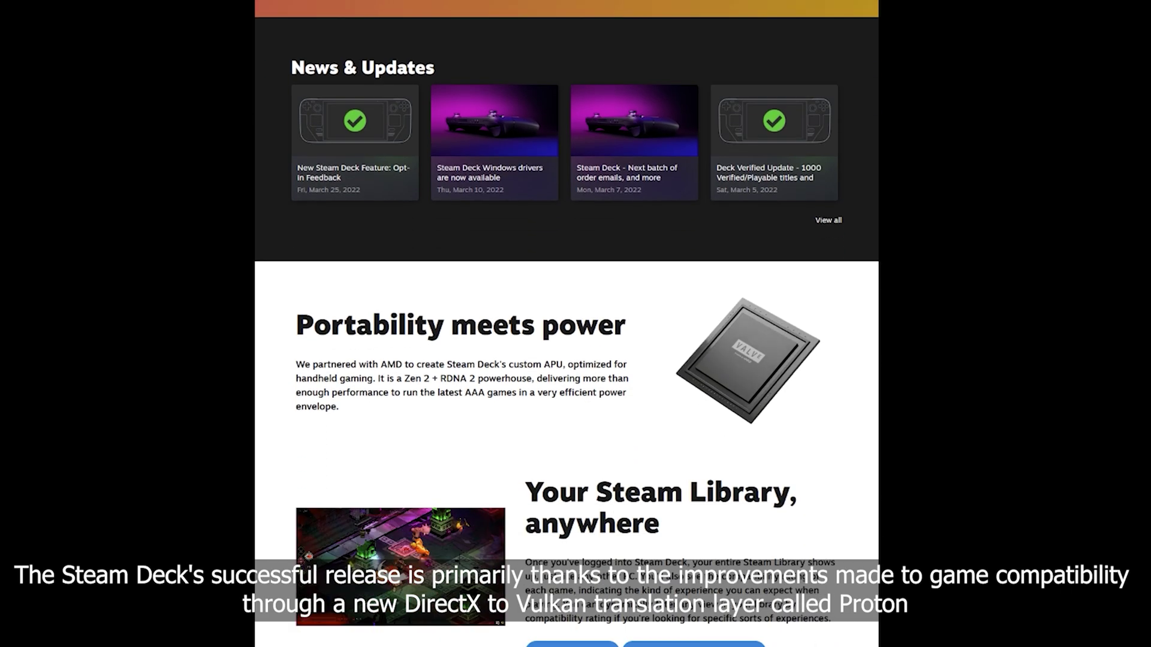
pyautogui.scroll(-5, 567, 324)
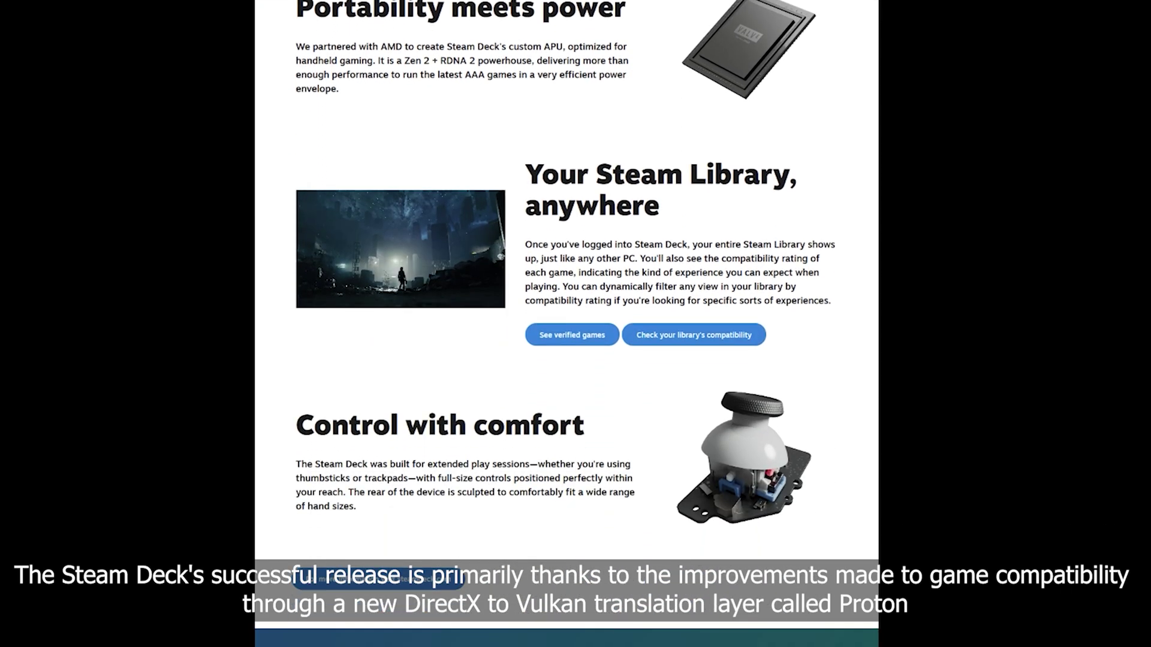
pyautogui.scroll(-5, 566, 324)
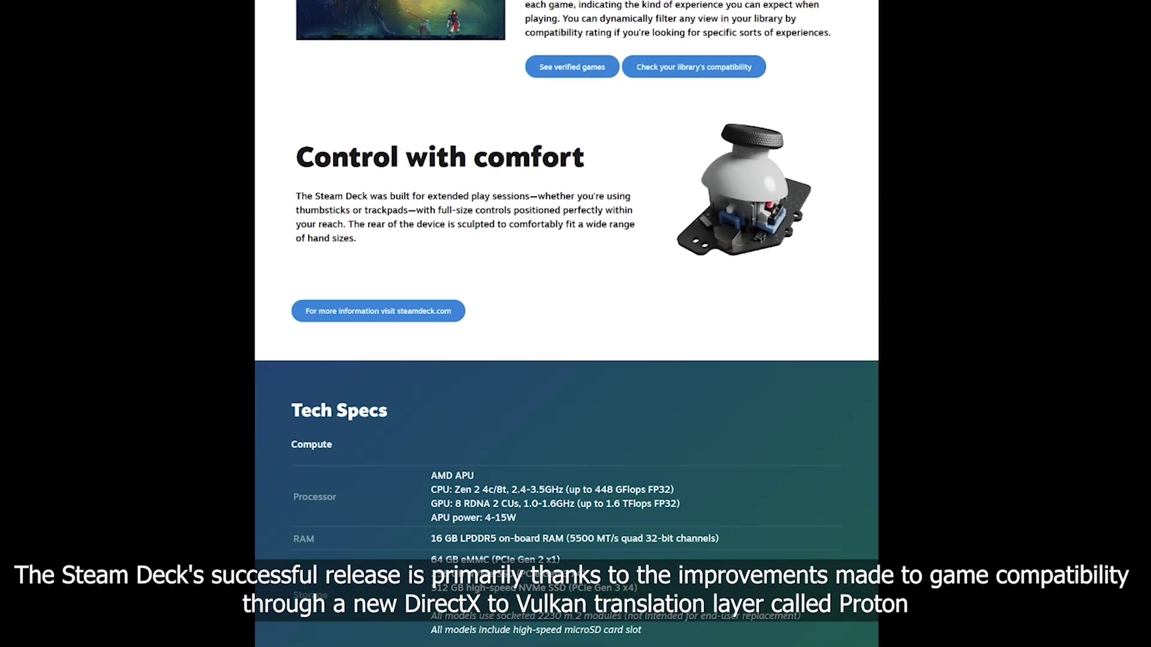
pyautogui.scroll(-7, 566, 324)
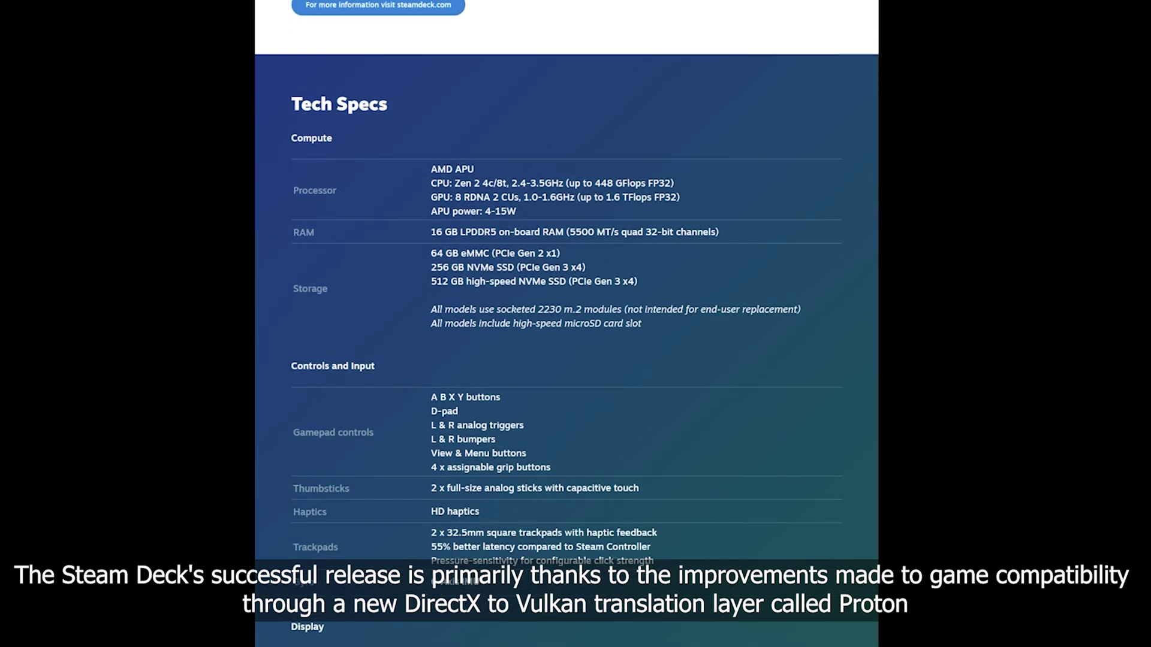
pyautogui.scroll(-5, 567, 324)
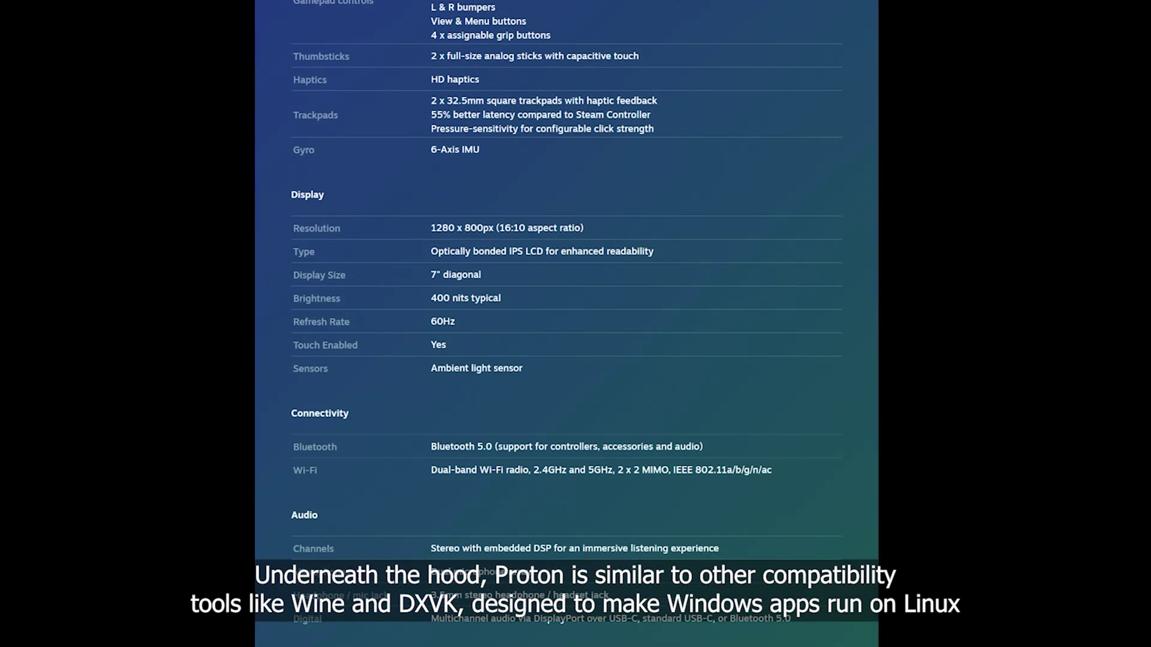
pyautogui.scroll(-5, 566, 324)
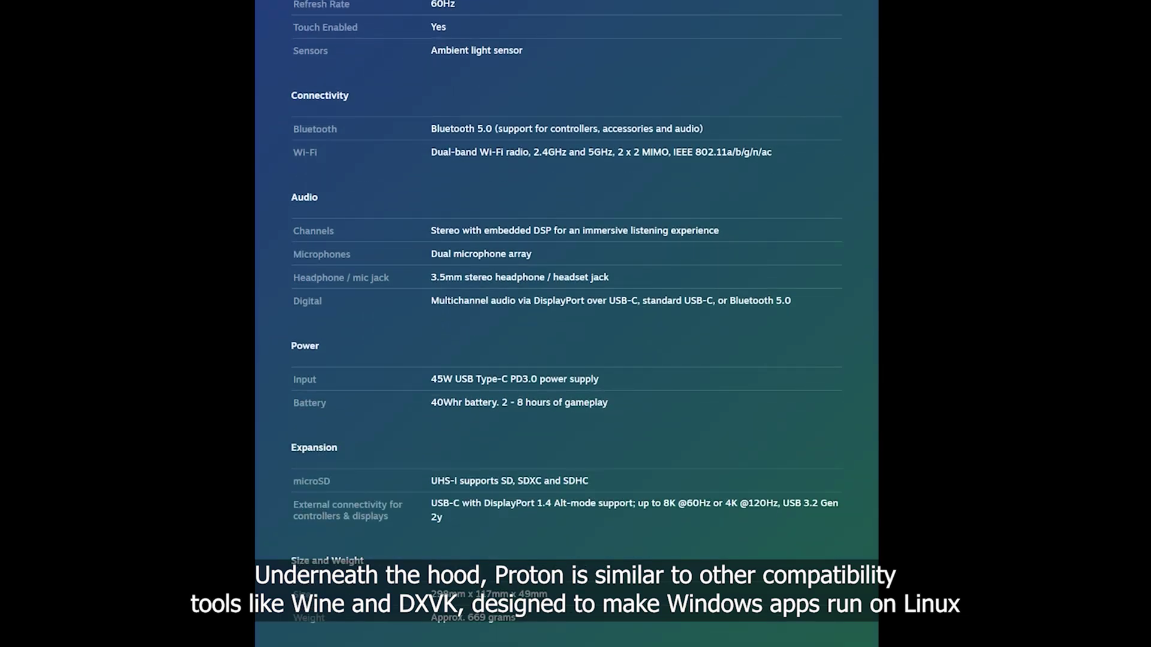
pyautogui.scroll(-4, 567, 323)
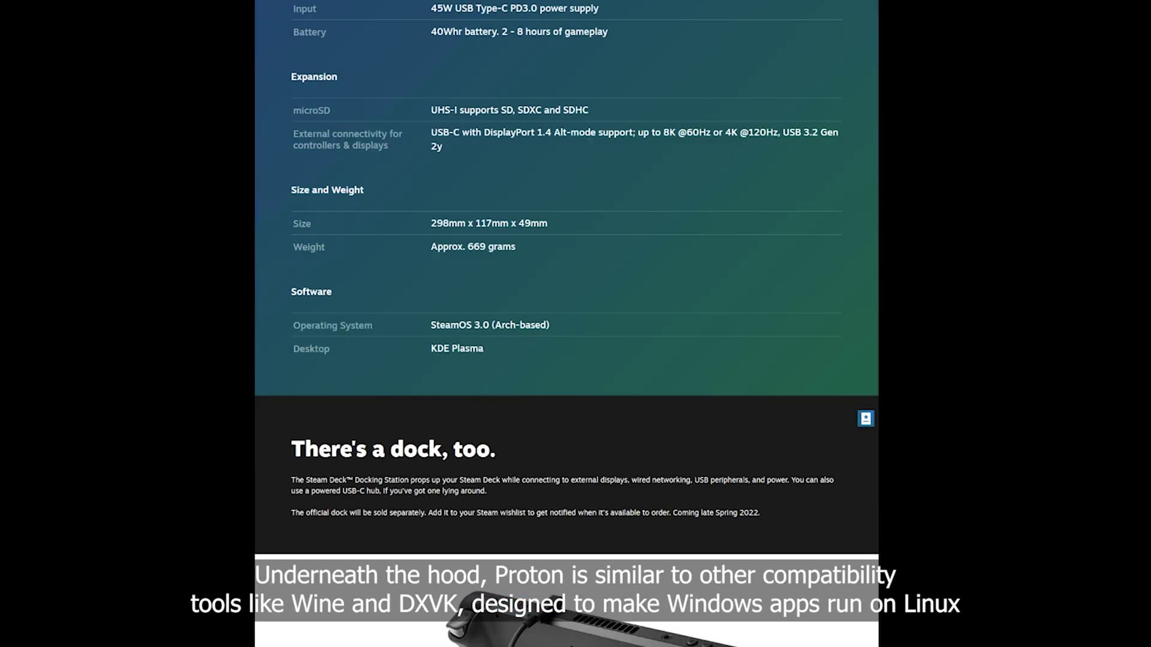
pyautogui.scroll(-3, 566, 324)
pyautogui.scroll(-2, 567, 324)
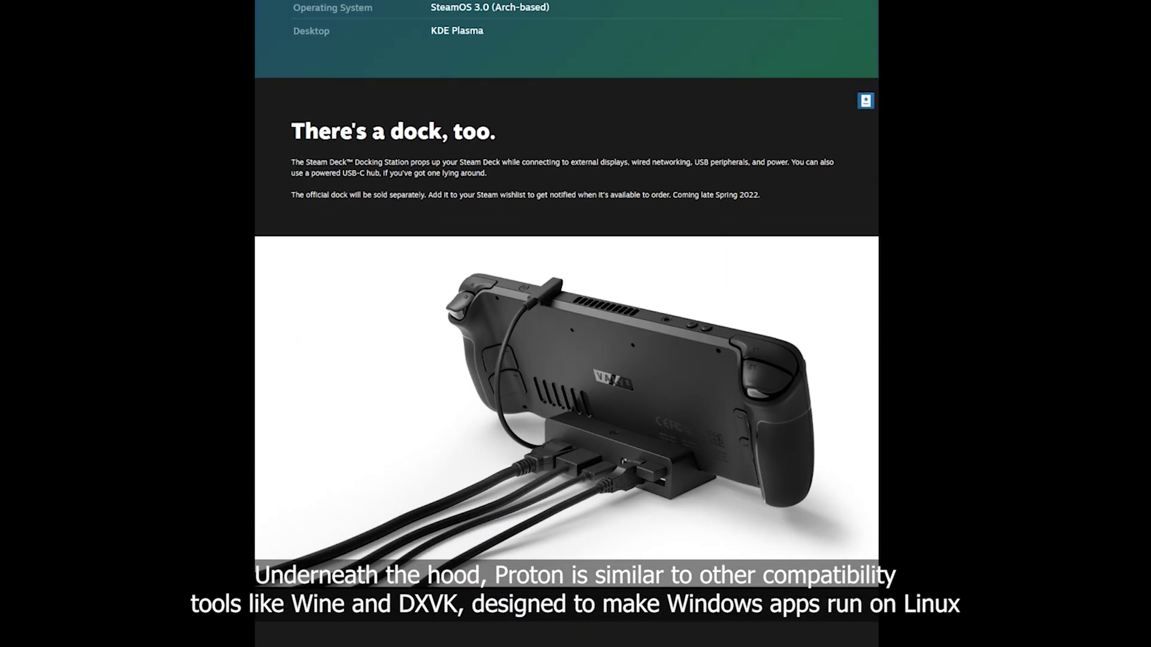
pyautogui.scroll(-3, 567, 323)
pyautogui.scroll(-3, 566, 324)
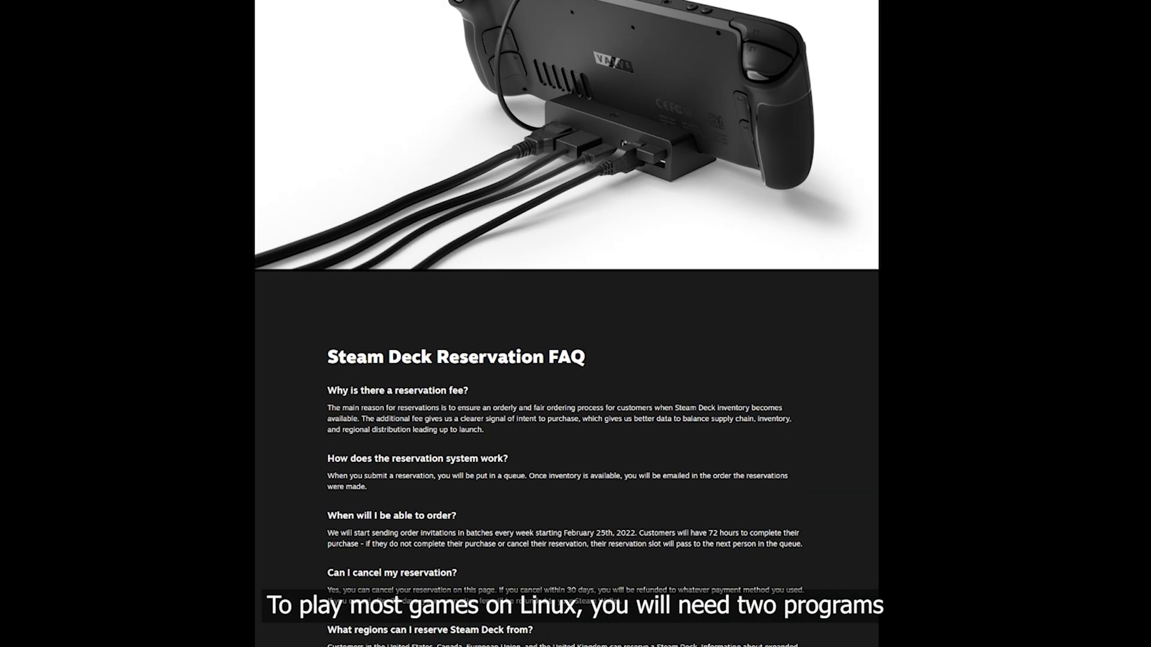
pyautogui.scroll(-4, 566, 324)
pyautogui.scroll(-2, 566, 324)
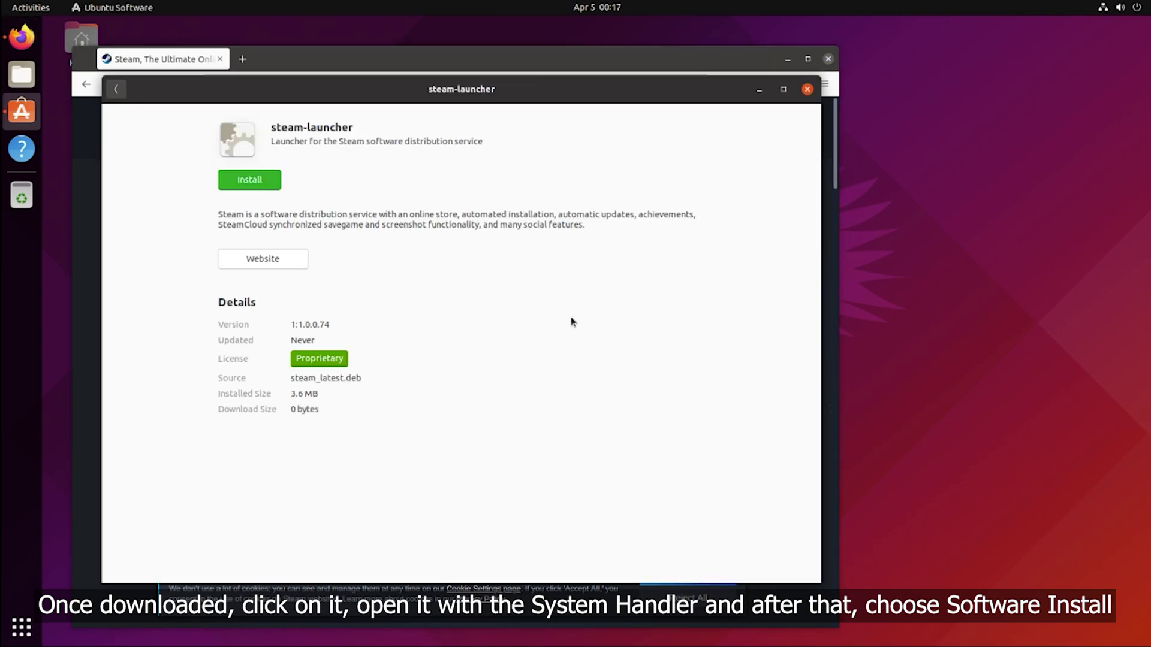
# Install the steam-launcher package and bring up the applications grid to find Steam
pyautogui.click(273, 185)
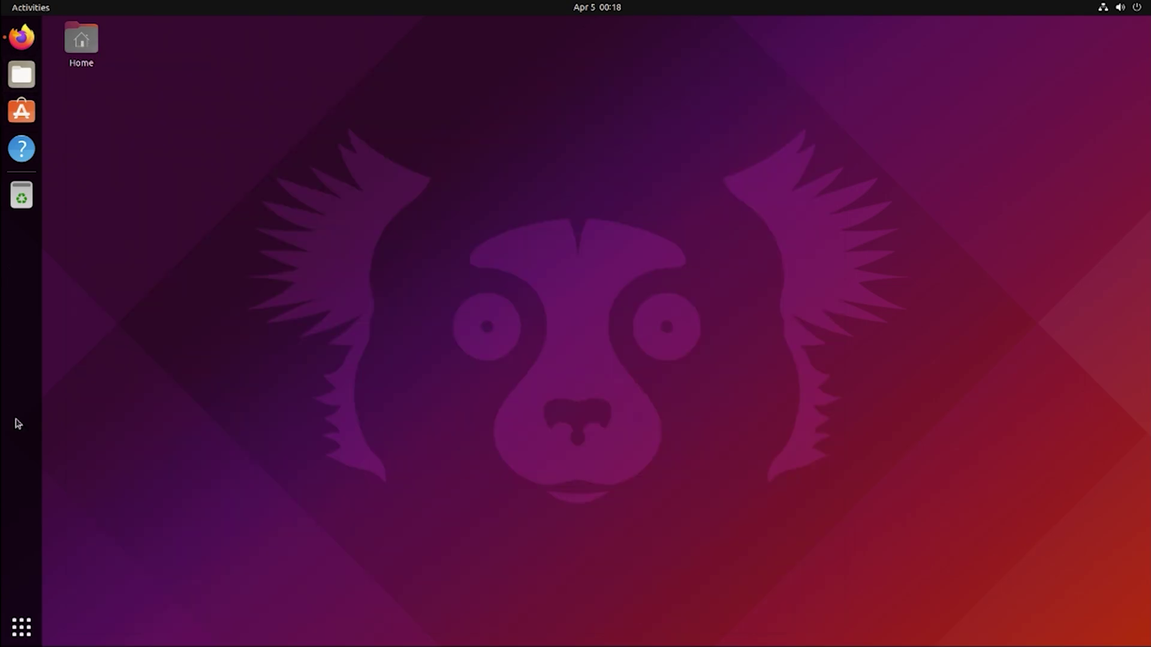
pyautogui.click(22, 628)
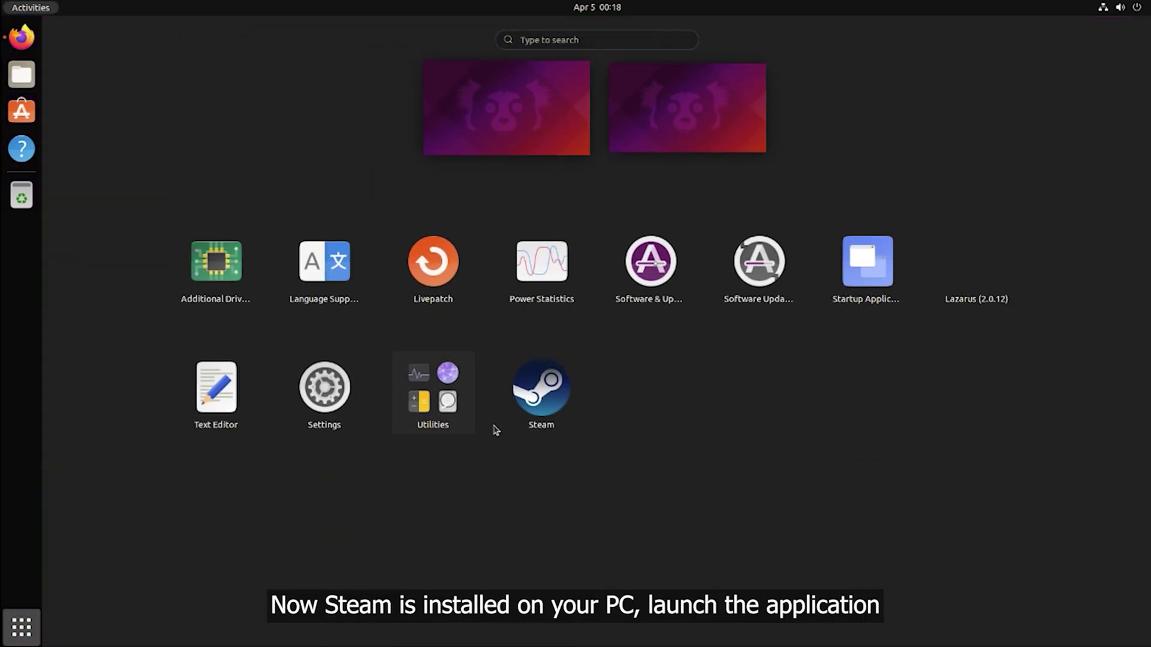
# Launch Steam, accept the package update and dependency install, and enter the Steam account name
pyautogui.click(553, 416)
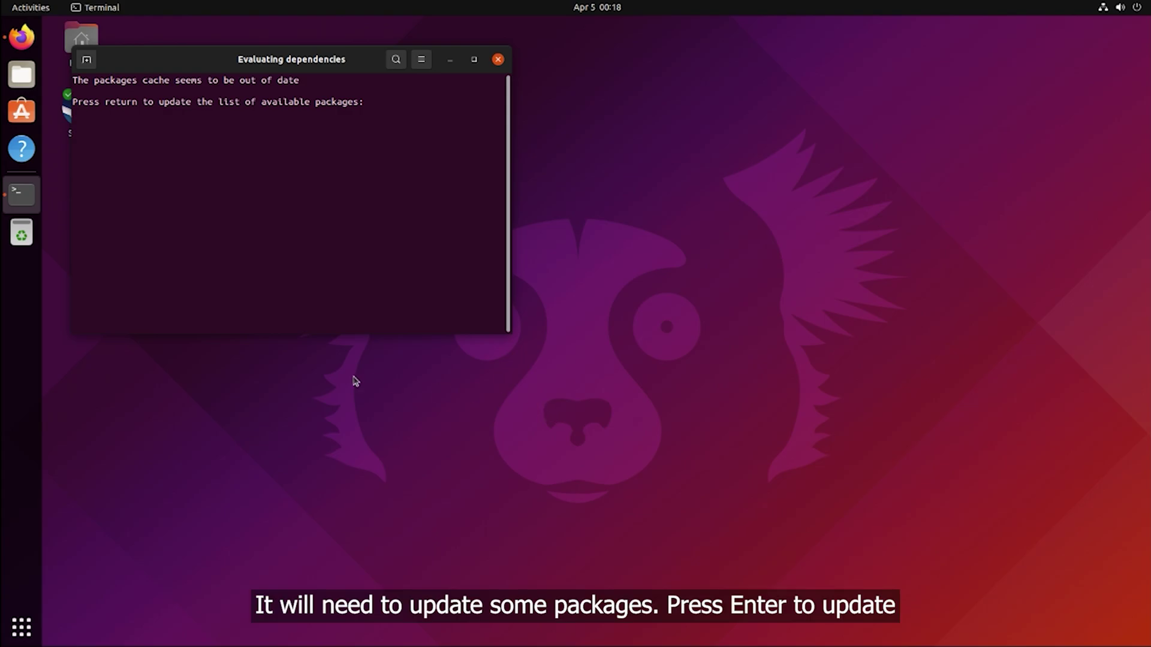
pyautogui.press('Return')
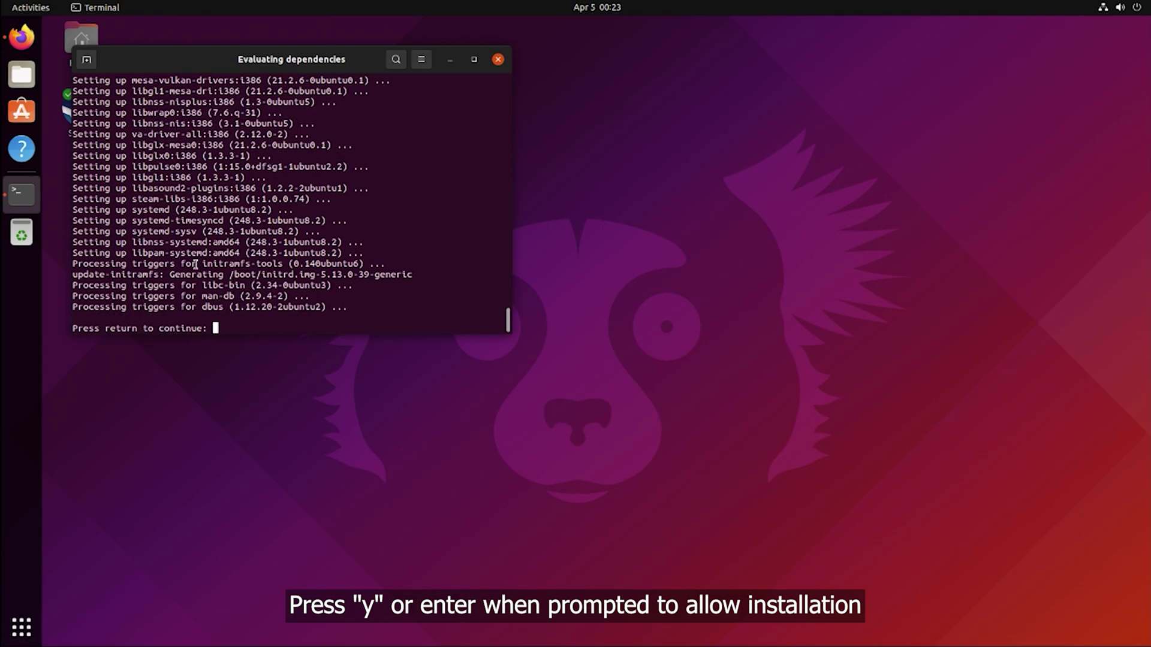
pyautogui.press('Return')
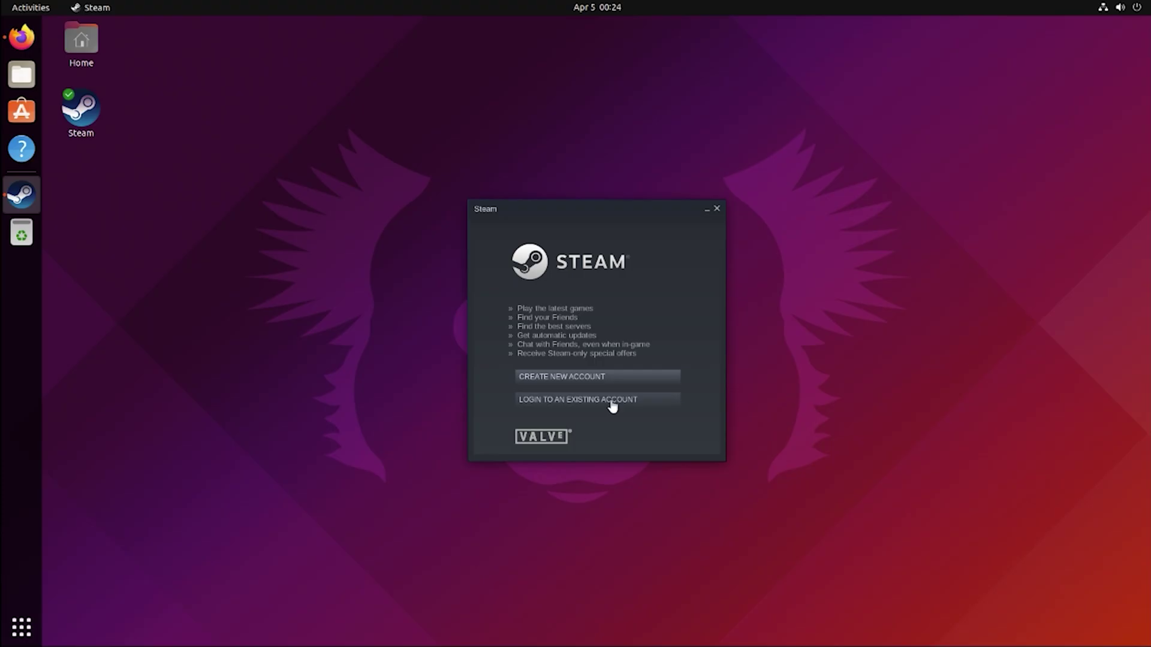
pyautogui.click(612, 400)
pyautogui.write('xena')
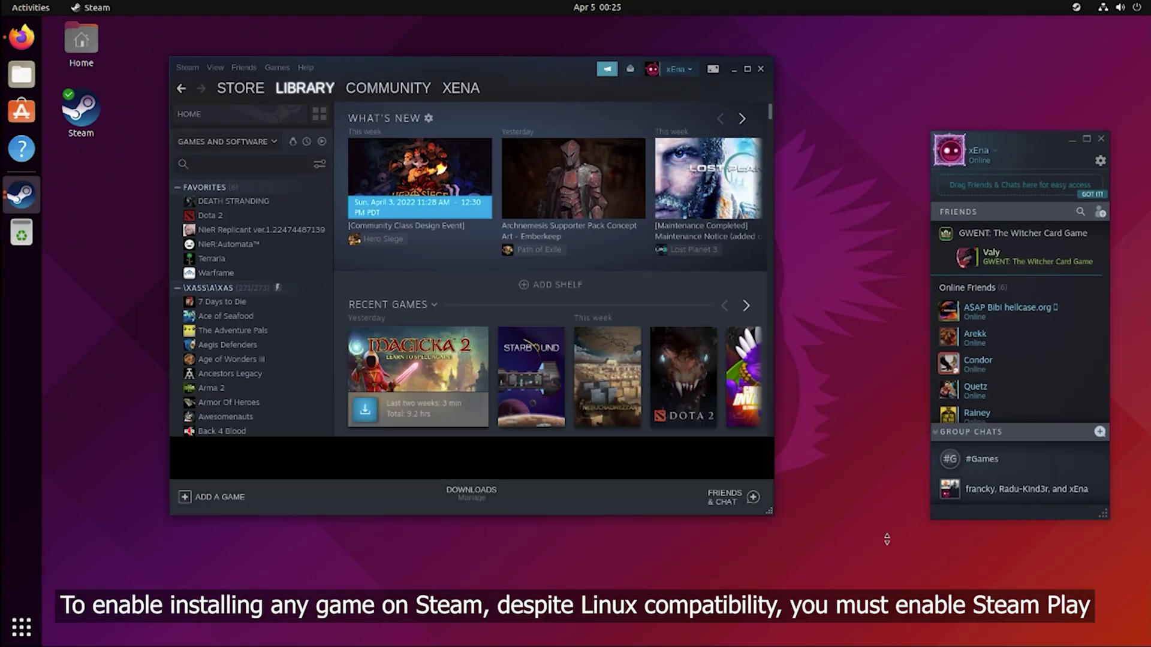
# Enlarge Steam, enable Steam Play for all other titles with Proton Experimental, and restart Steam
pyautogui.moveTo(887, 539); pyautogui.dragTo(909, 624)
pyautogui.click(187, 68)
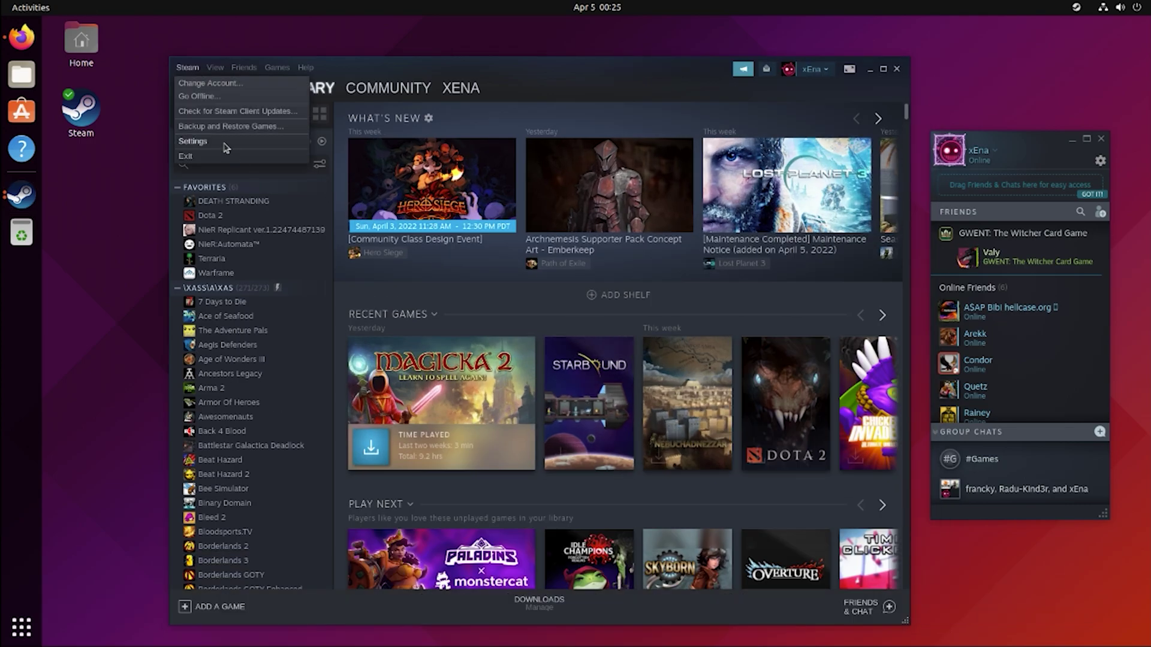
pyautogui.click(198, 142)
pyautogui.click(609, 531)
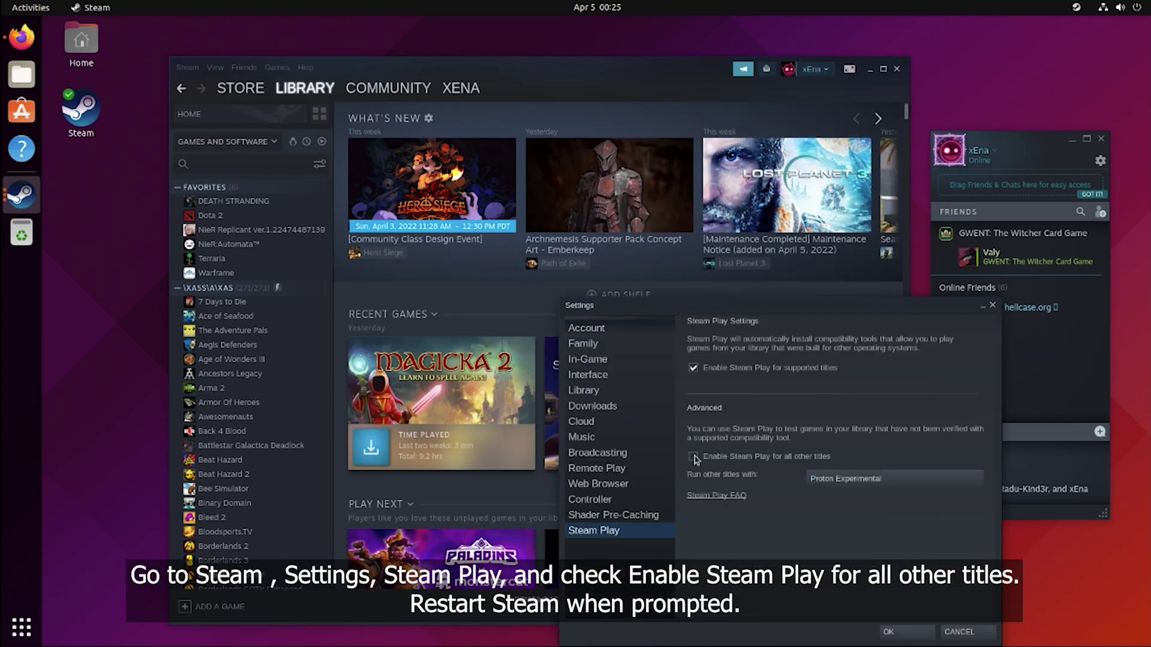
pyautogui.click(976, 479)
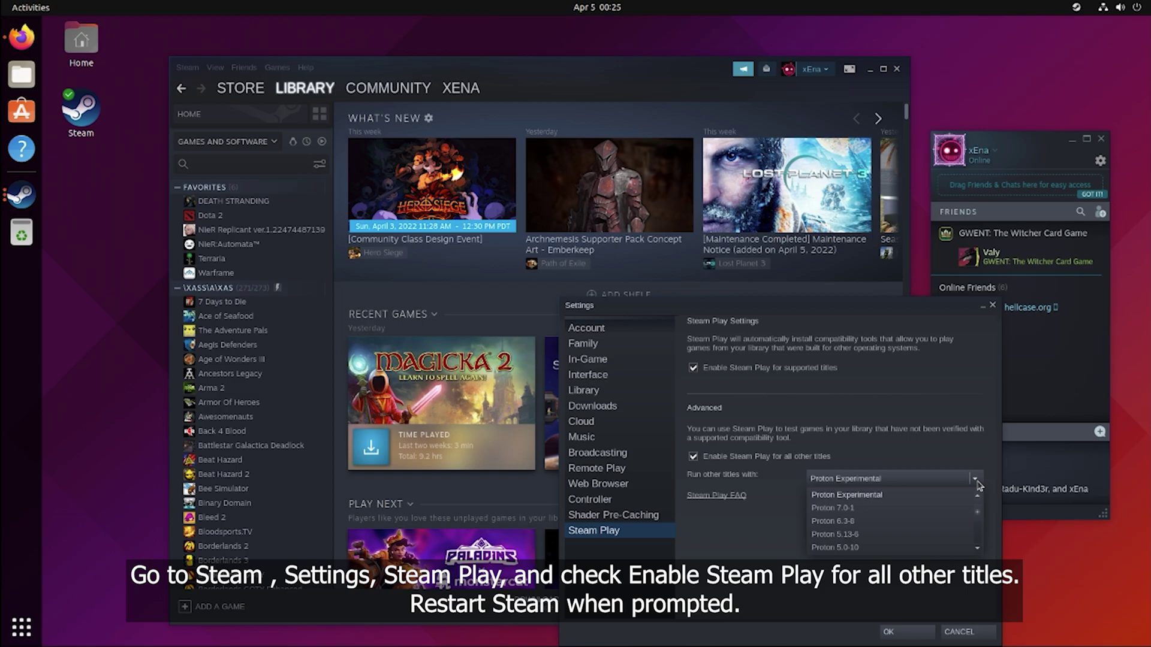
pyautogui.click(930, 495)
pyautogui.click(891, 630)
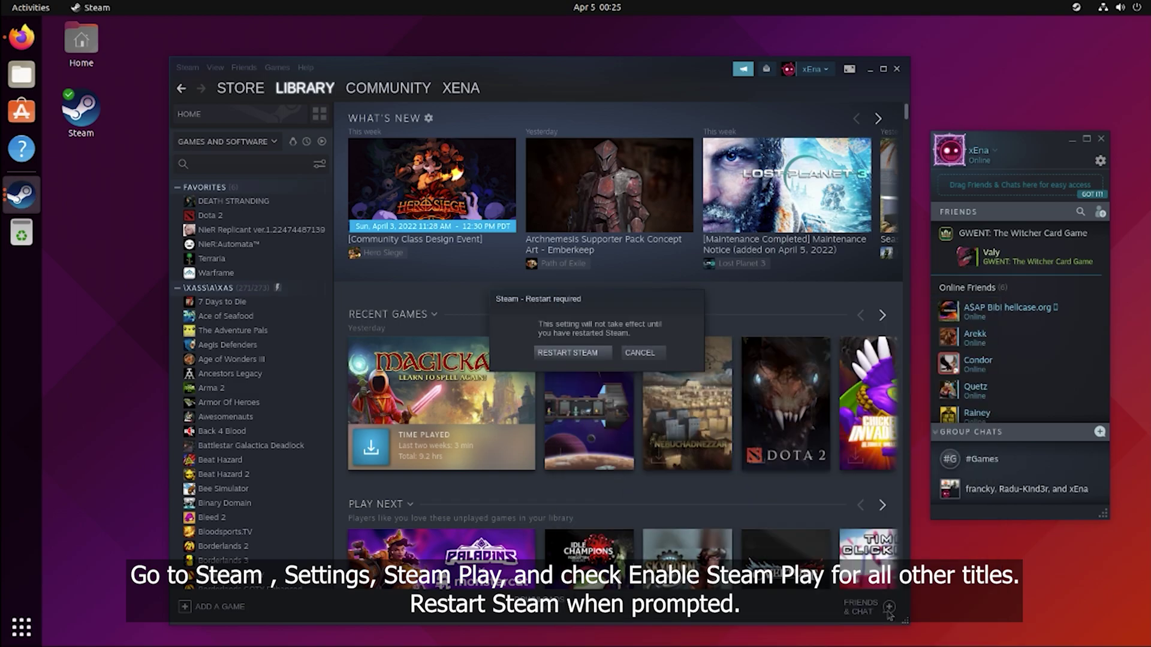
pyautogui.click(567, 352)
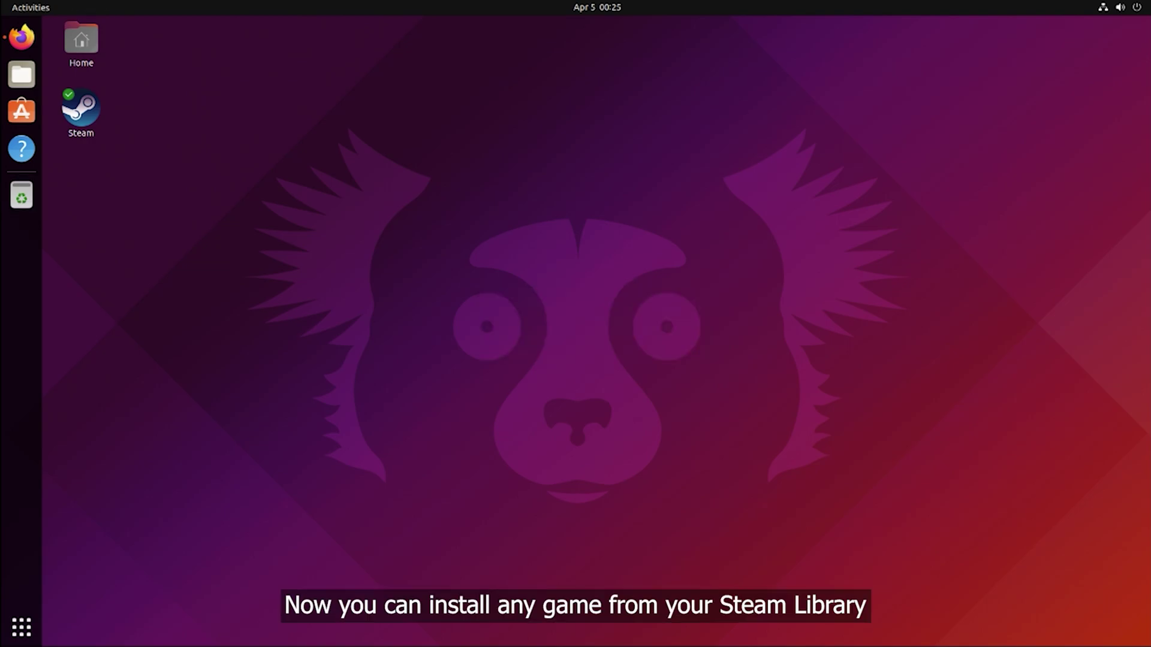
# Scroll the Steam Library down to Half-Life
pyautogui.scroll(-10, 232, 267)
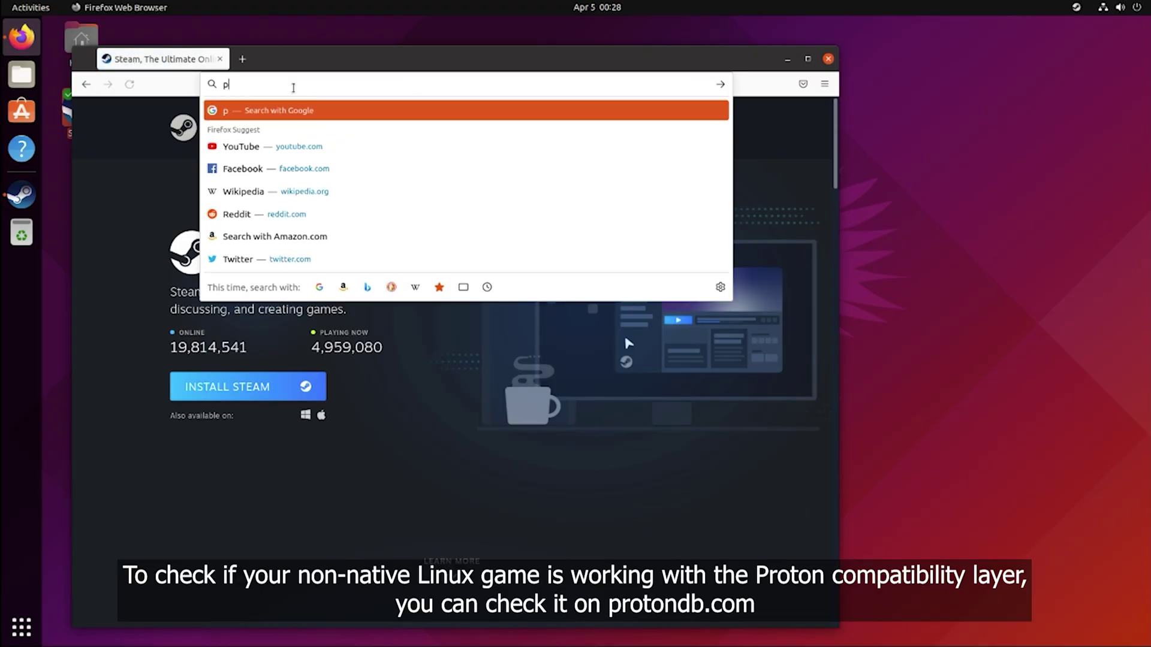
# Go to protondb.com and maximise the Firefox window in front of Steam
pyautogui.write('roto')
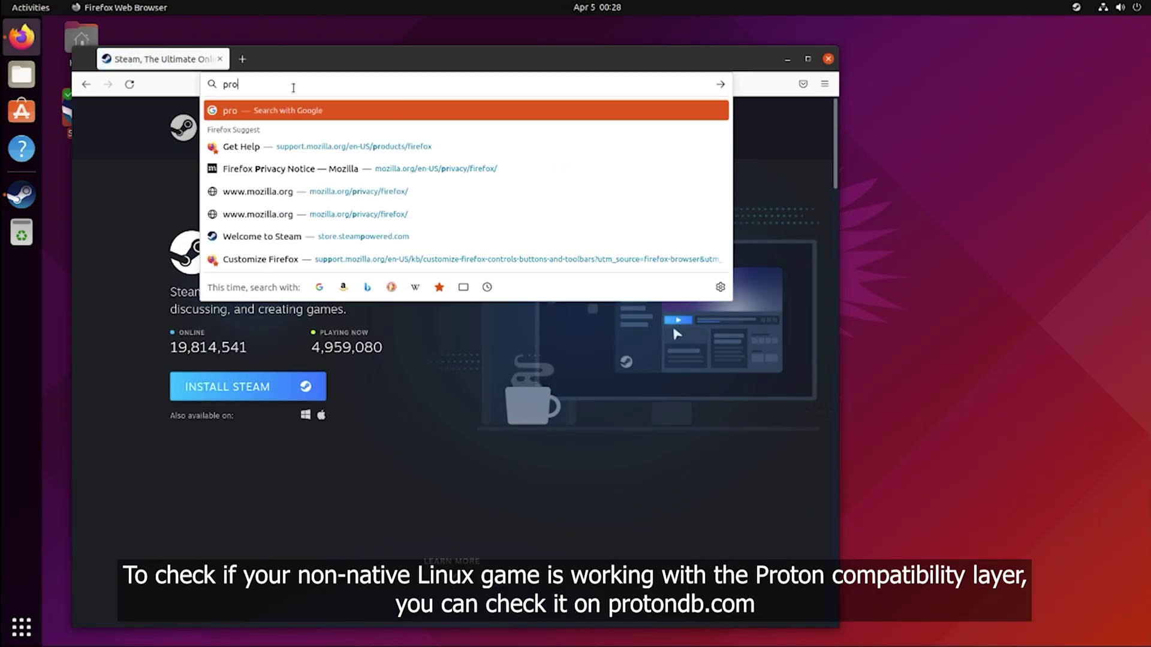
pyautogui.write('.com')
pyautogui.press('Return')
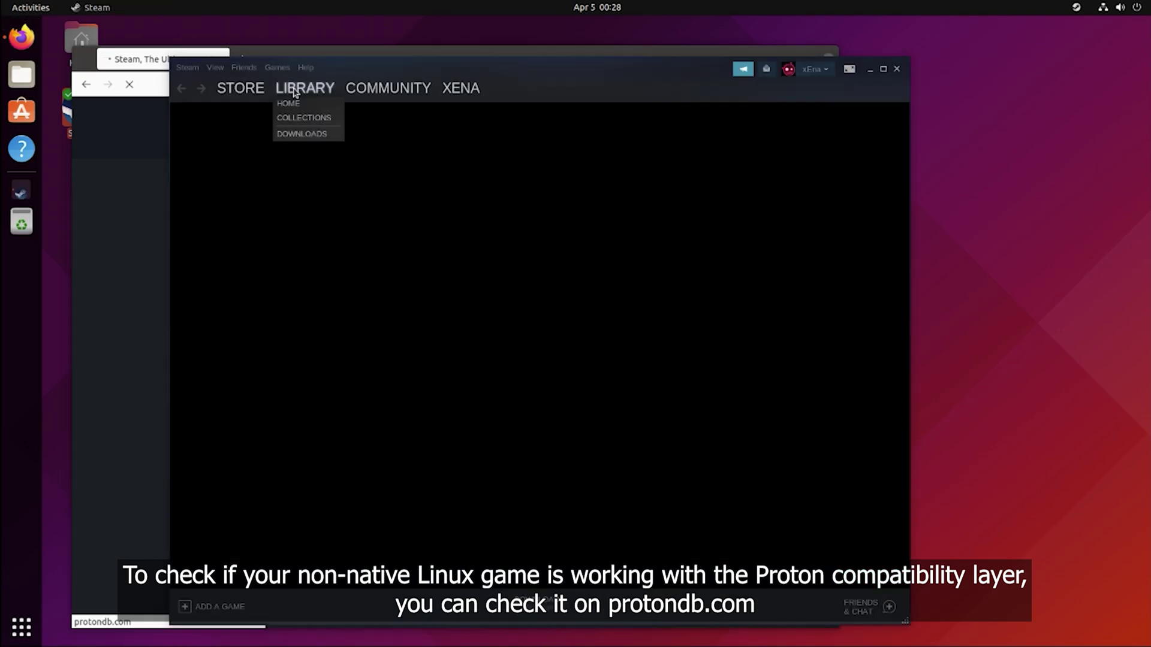
pyautogui.click(688, 48)
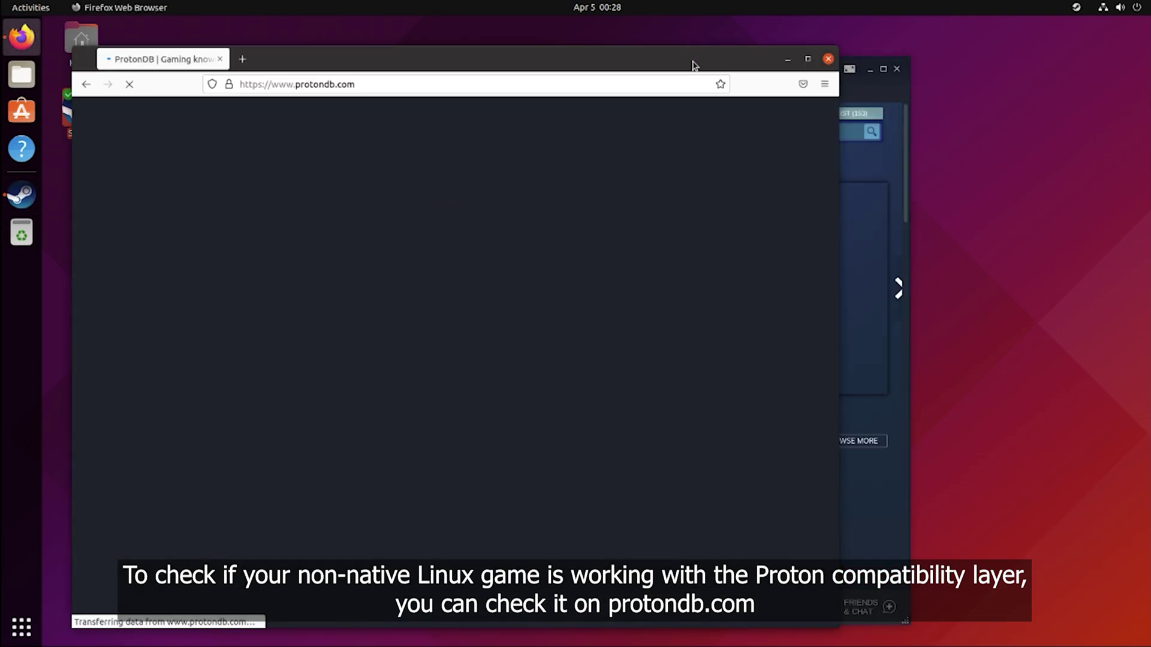
pyautogui.doubleClick(632, 63)
# Search ProtonDB for 'half life' and open the Half-Life game page
pyautogui.click(262, 93)
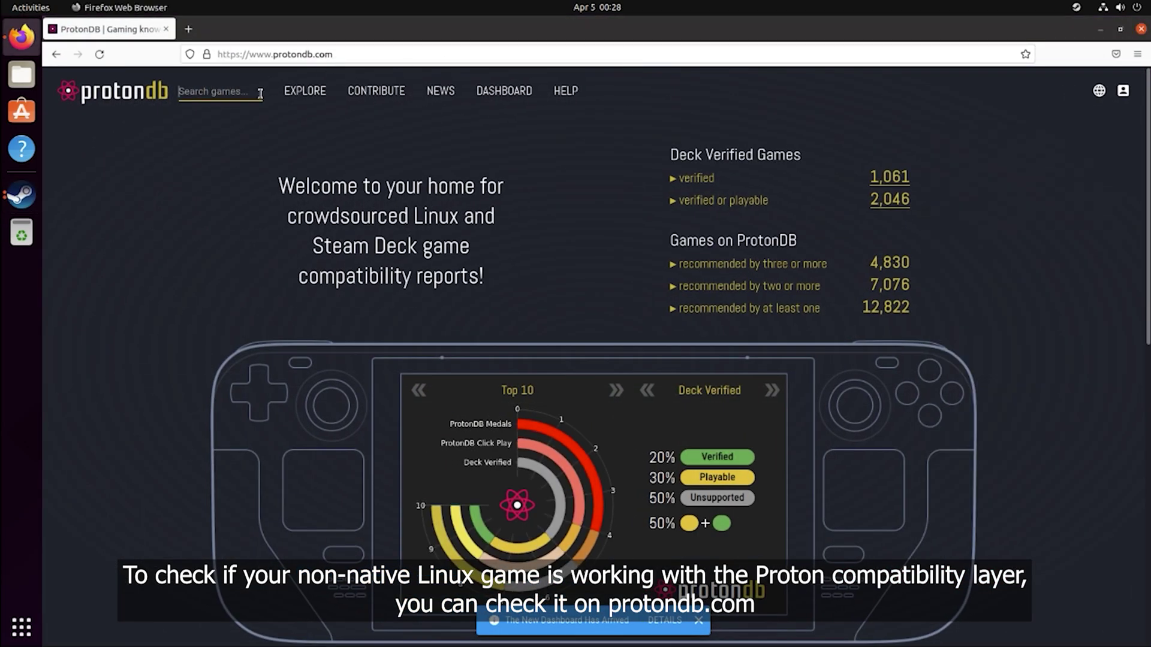
pyautogui.write('half life')
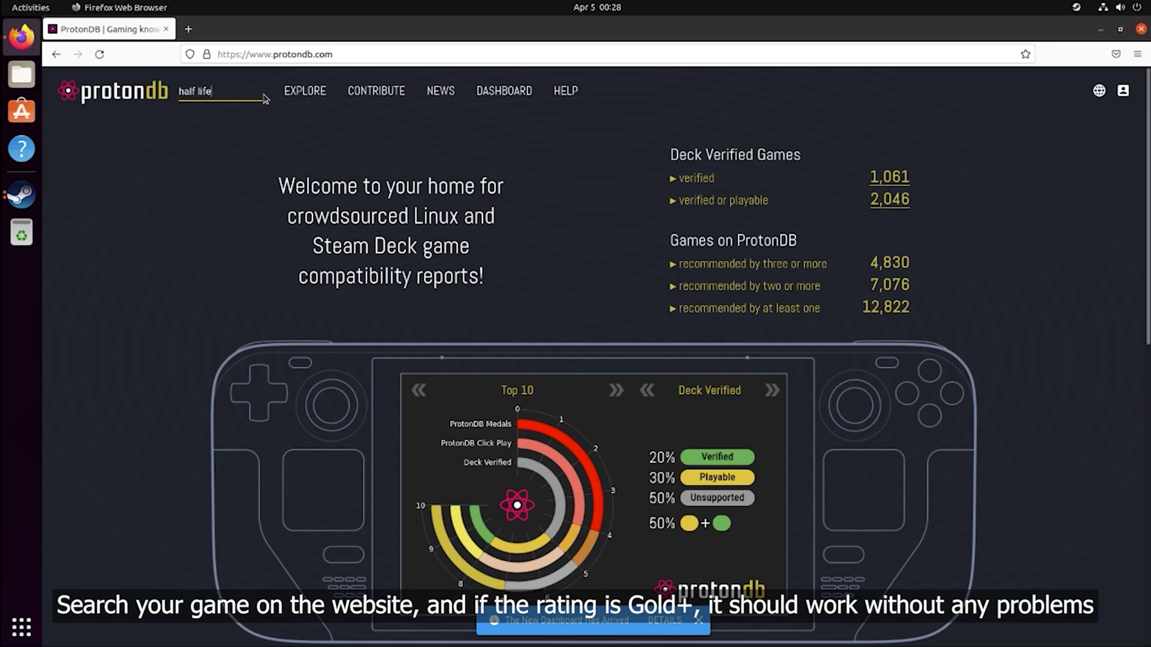
pyautogui.press('Return')
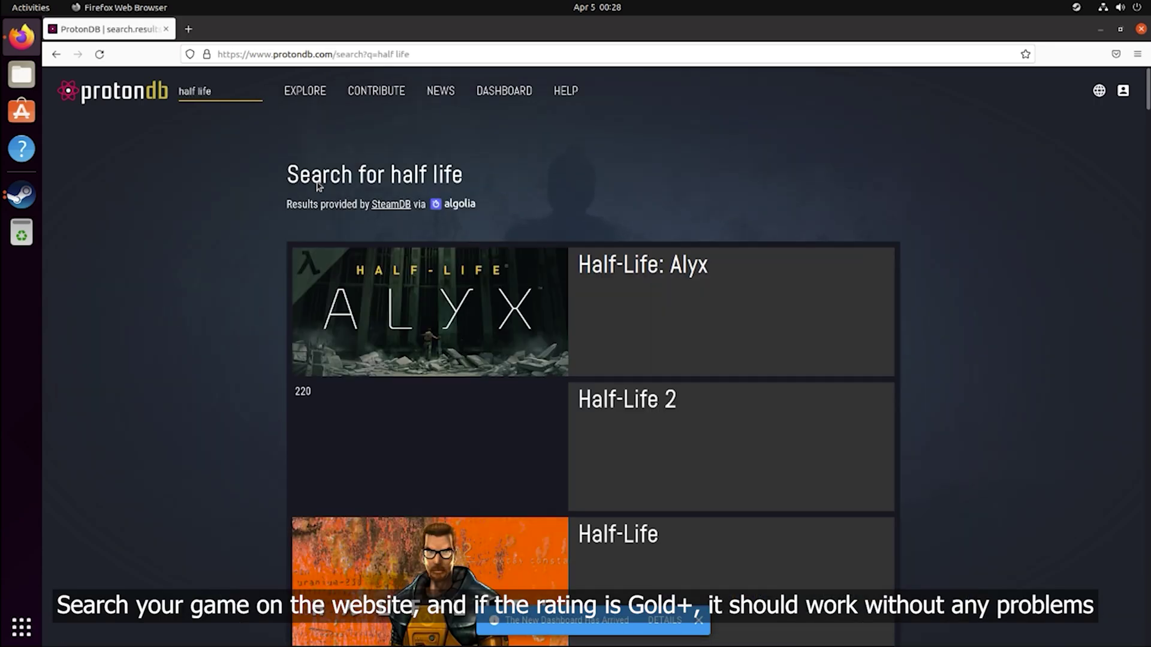
pyautogui.scroll(-3, 659, 399)
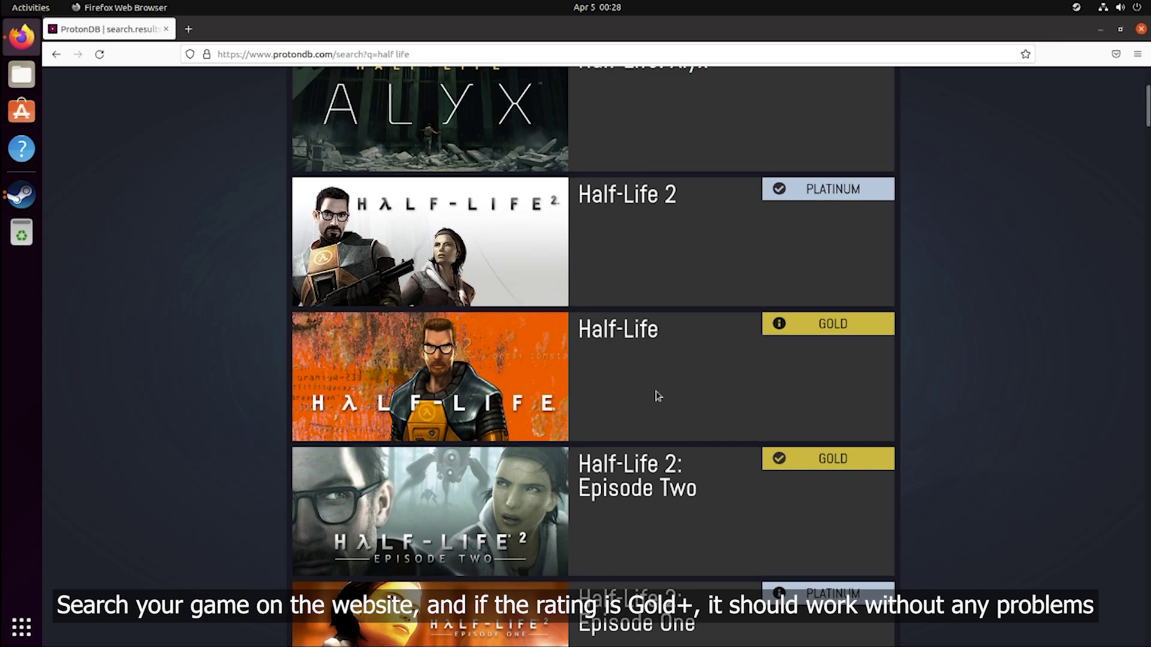
pyautogui.click(639, 322)
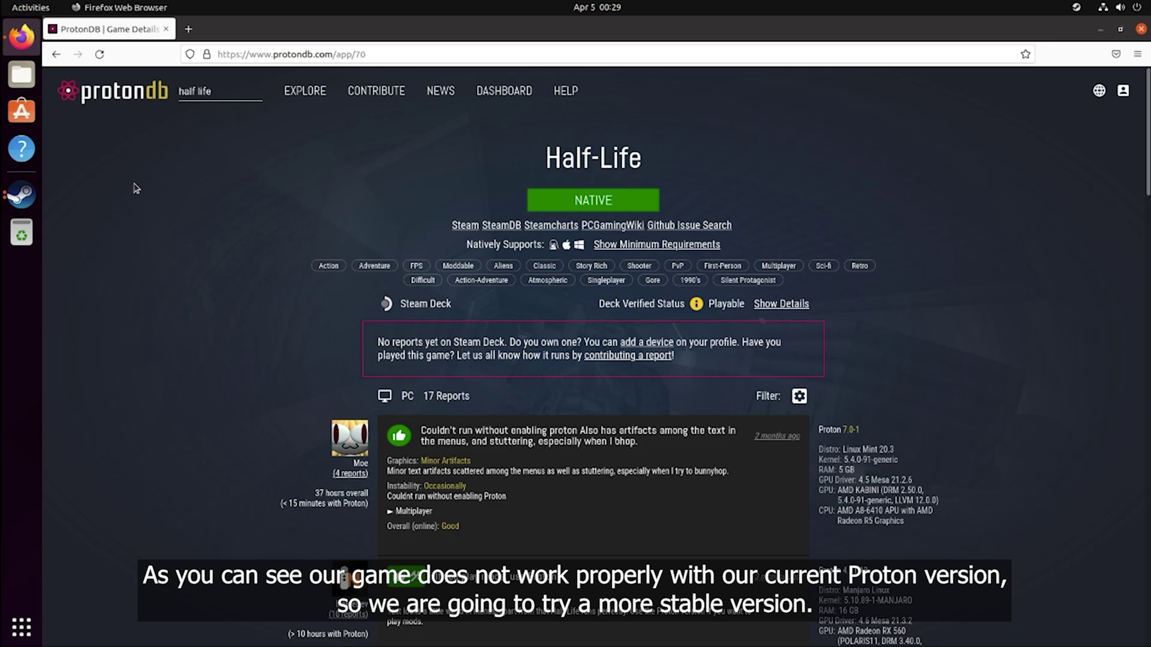
# Bring Steam forward, keep Proton Experimental for all other titles under Steam Play, and restart Steam
pyautogui.click(21, 195)
pyautogui.click(21, 195)
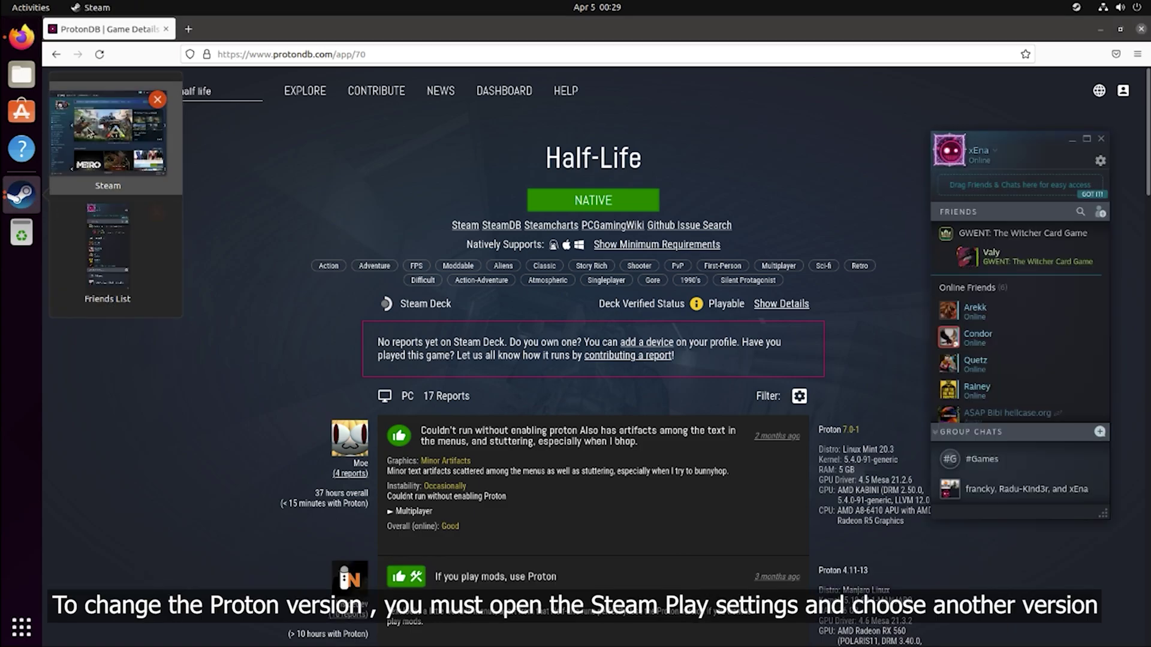
pyautogui.click(108, 129)
pyautogui.click(188, 67)
pyautogui.click(195, 129)
pyautogui.click(594, 530)
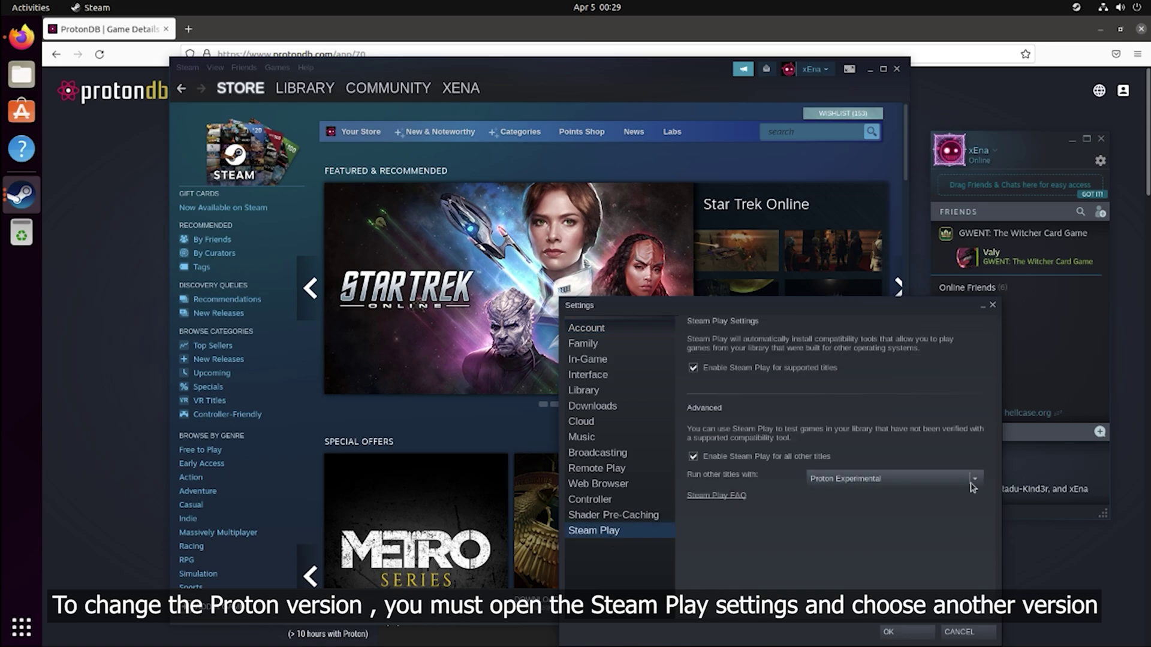
pyautogui.click(893, 479)
pyautogui.click(899, 496)
pyautogui.click(889, 632)
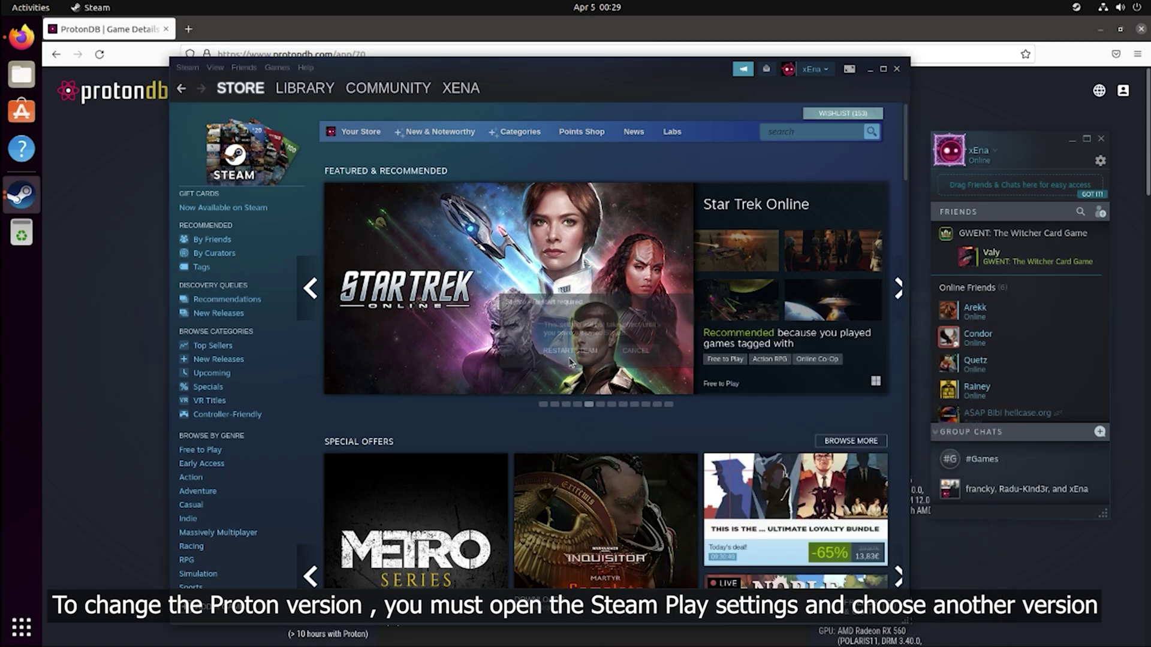
pyautogui.click(579, 368)
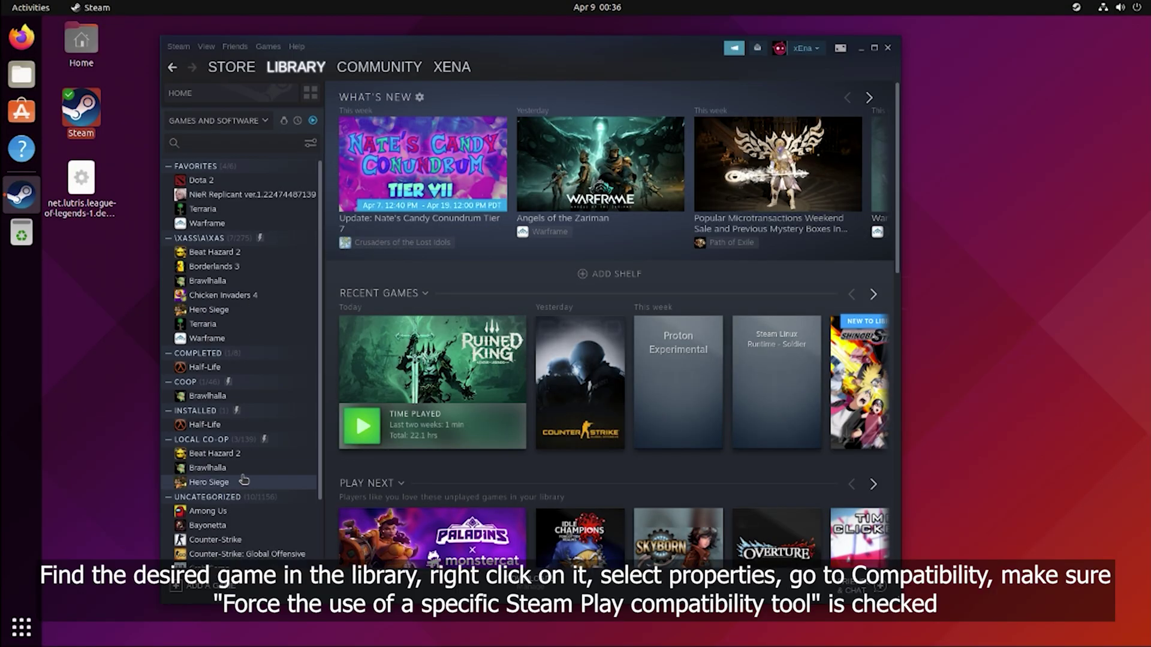
# Force Half-Life to use Proton 7.0-1 in its Compatibility properties
pyautogui.scroll(-5, 239, 360)
pyautogui.rightClick(213, 346)
pyautogui.click(272, 438)
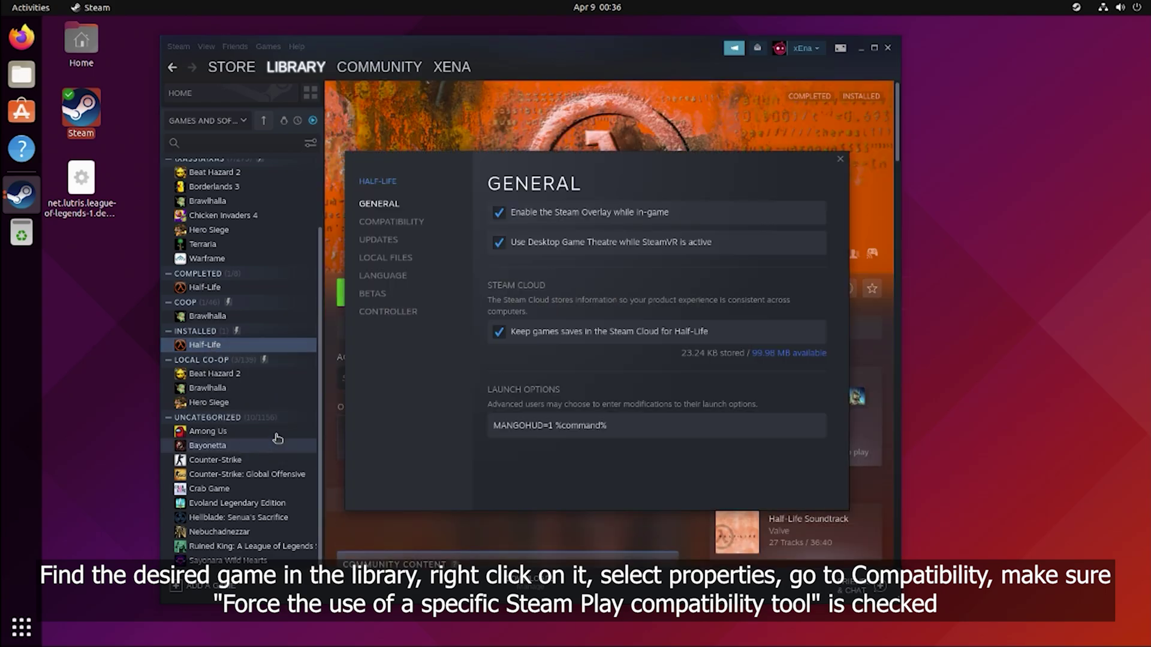
pyautogui.click(405, 224)
pyautogui.click(813, 243)
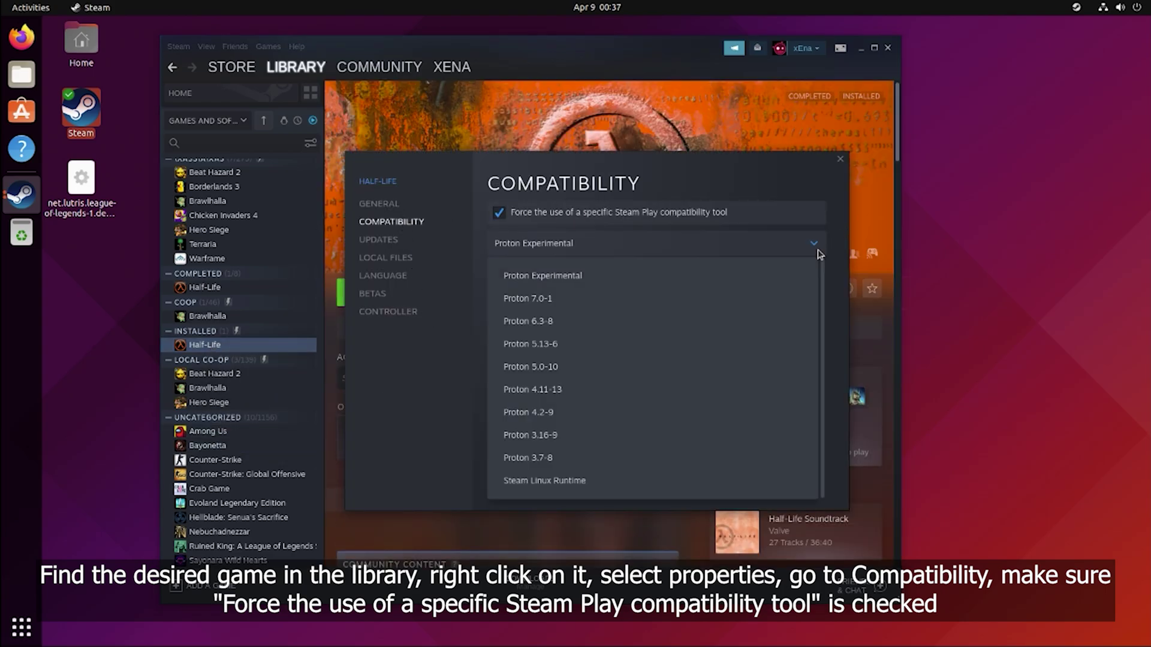
pyautogui.click(528, 298)
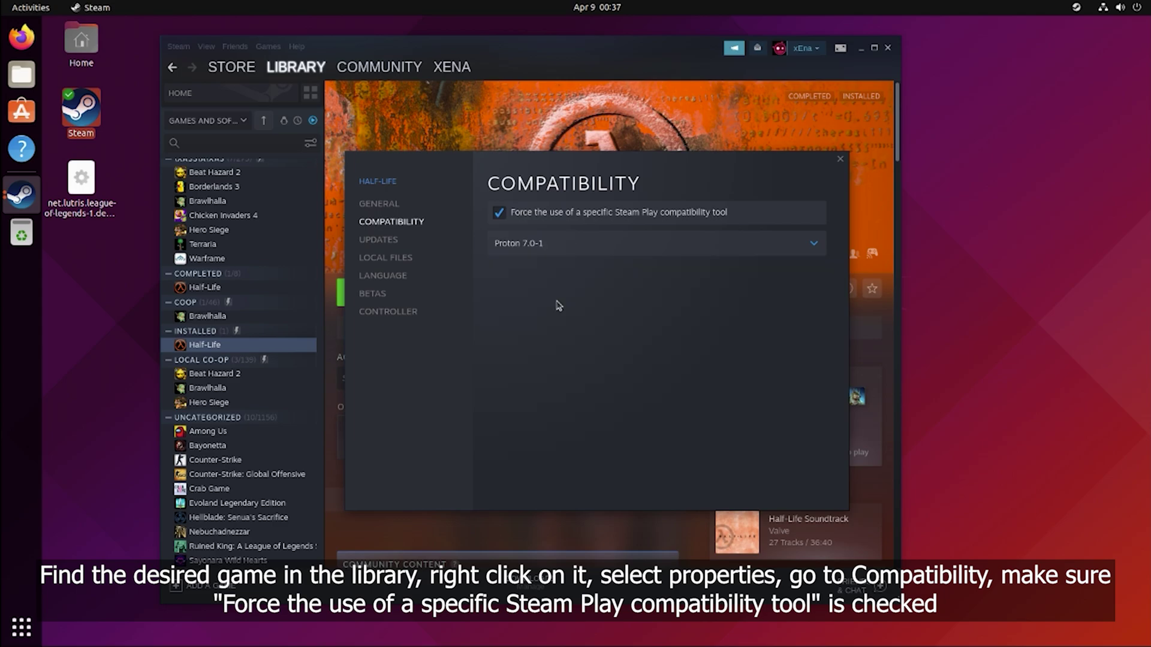
# Close the Half-Life properties and launch the game with Play, then Play Game
pyautogui.click(840, 161)
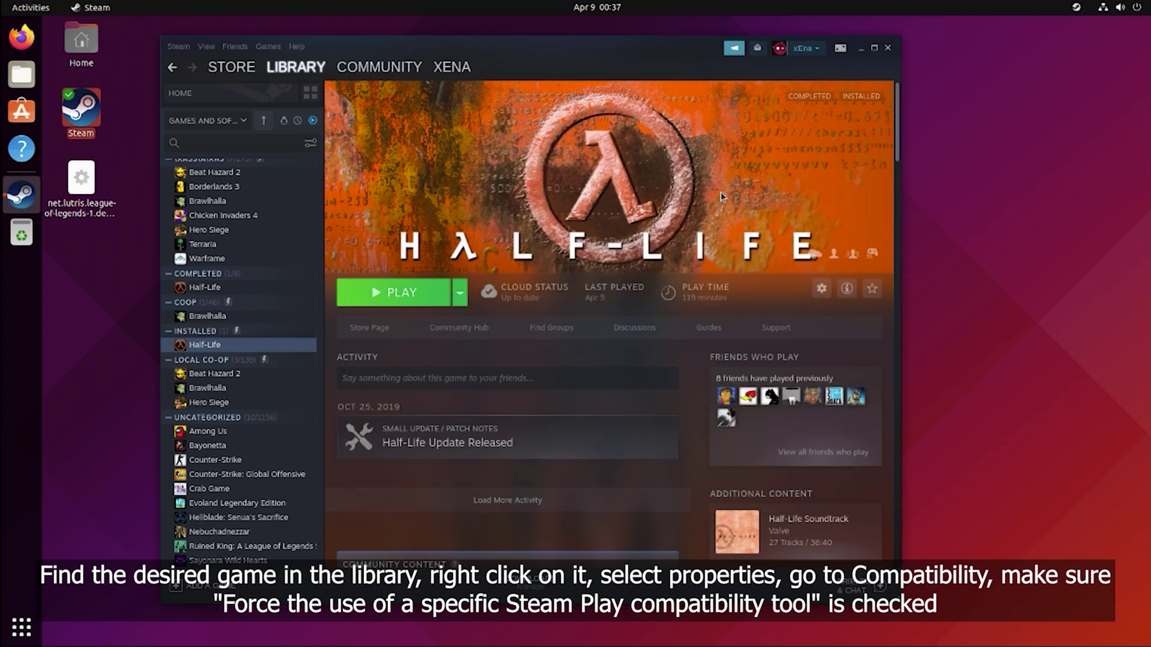
pyautogui.click(384, 301)
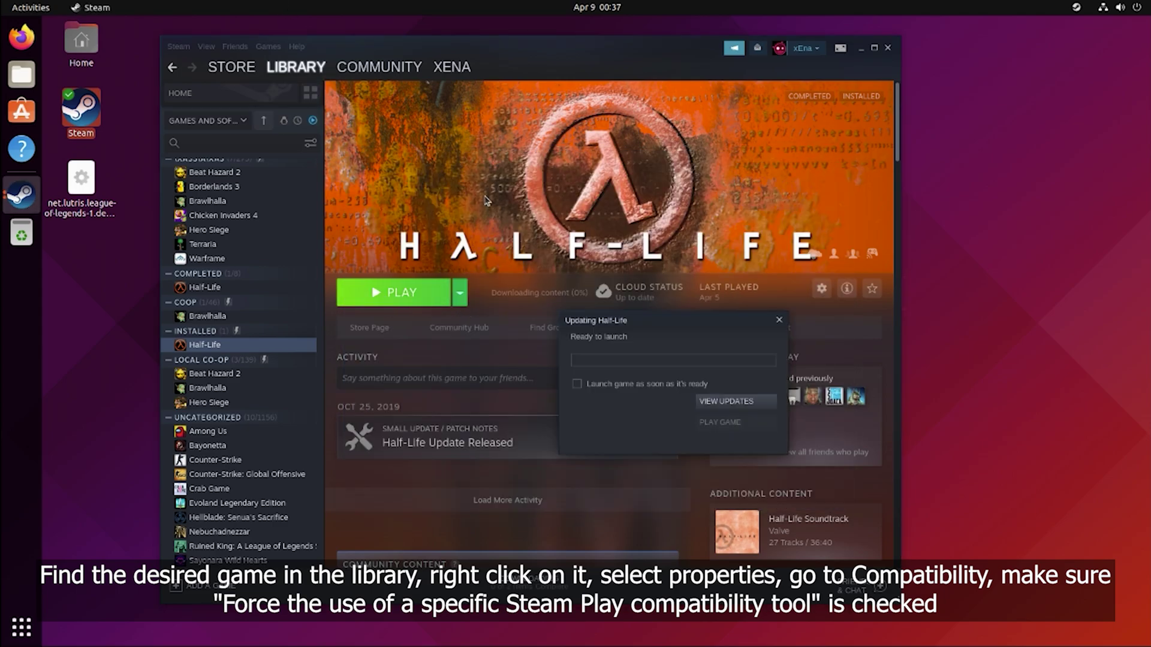
pyautogui.click(720, 422)
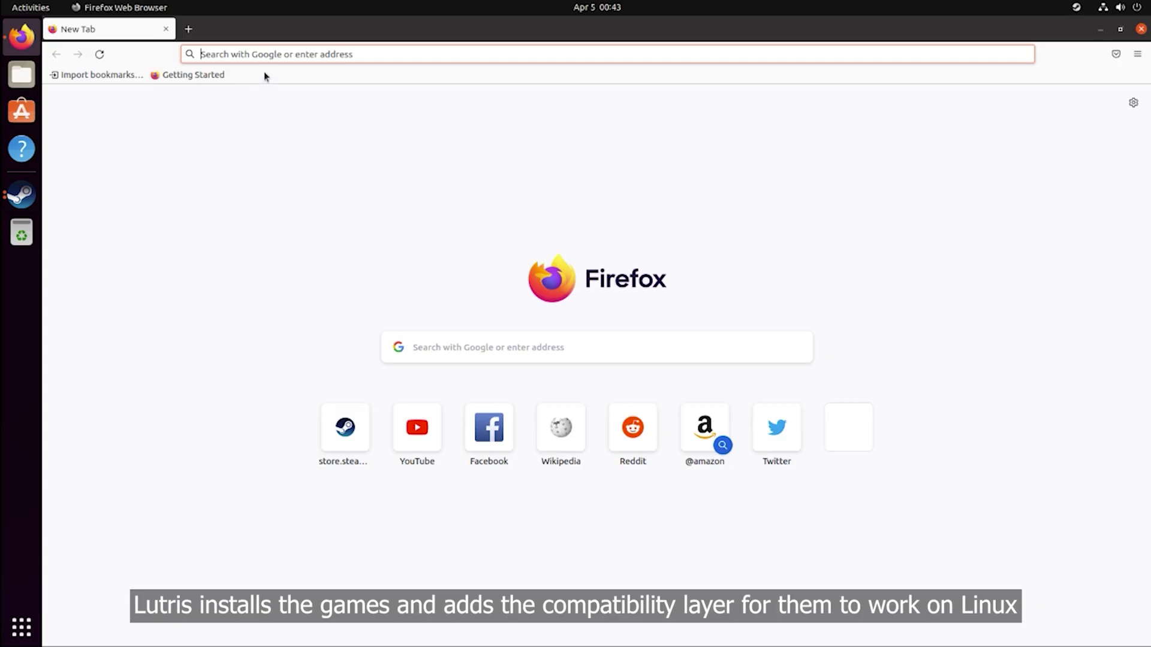
# Search 'lutris', open lutris.net's Downloads page to the Ubuntu commands, then show the applications grid
pyautogui.write('lutris')
pyautogui.press('Return')
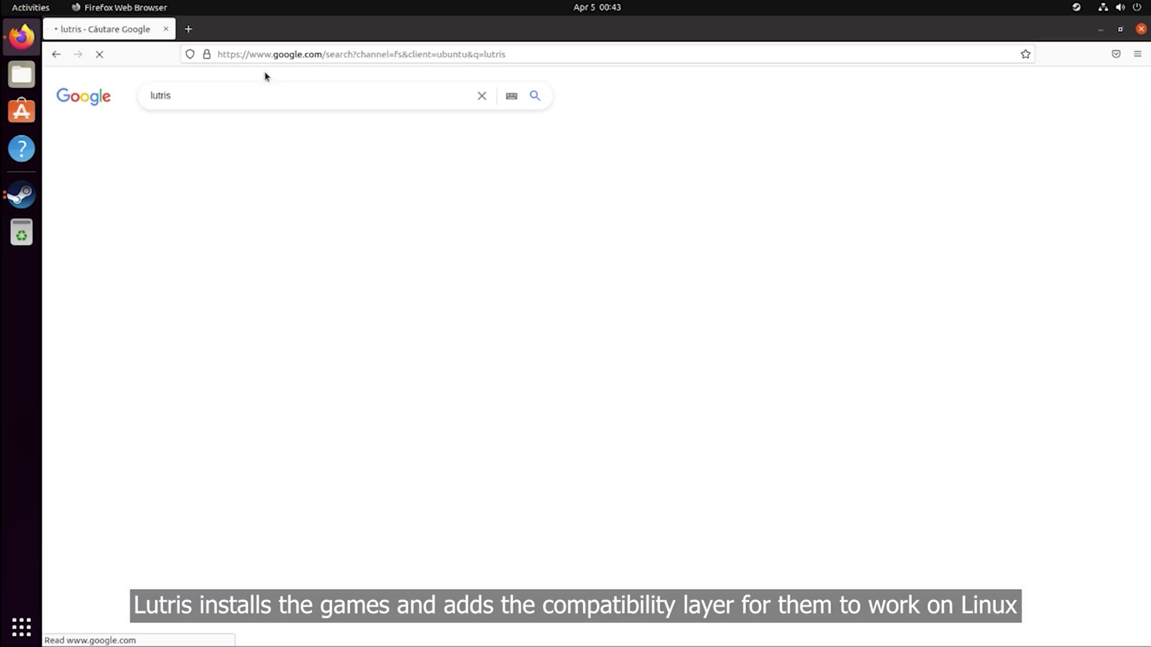
pyautogui.click(200, 199)
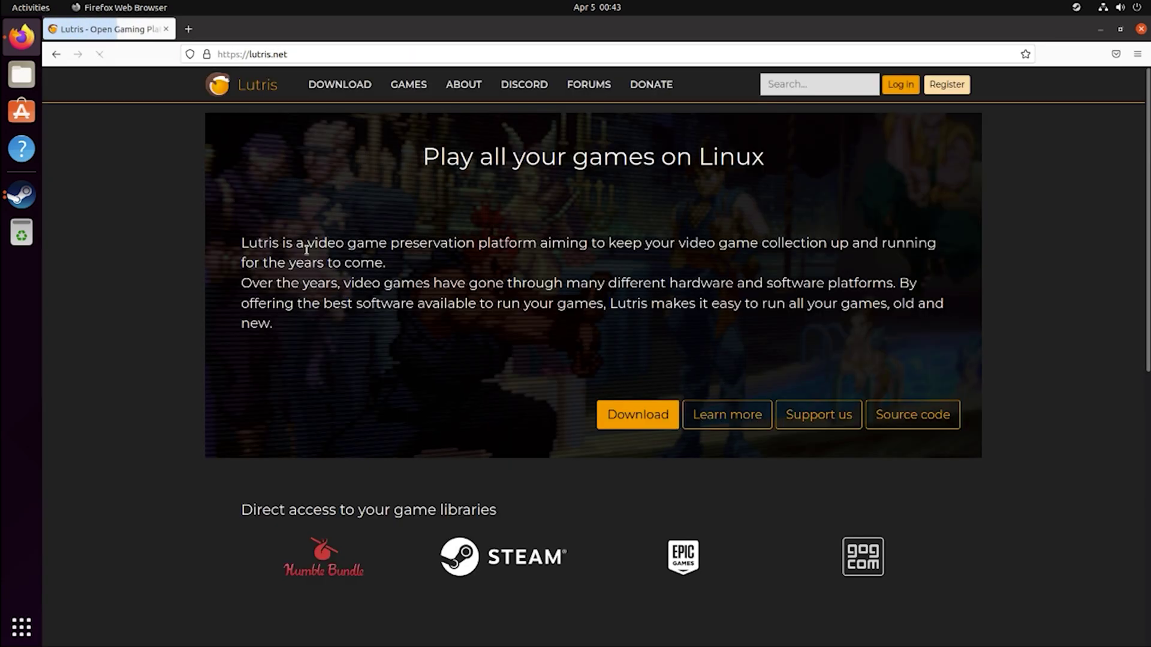
pyautogui.click(645, 426)
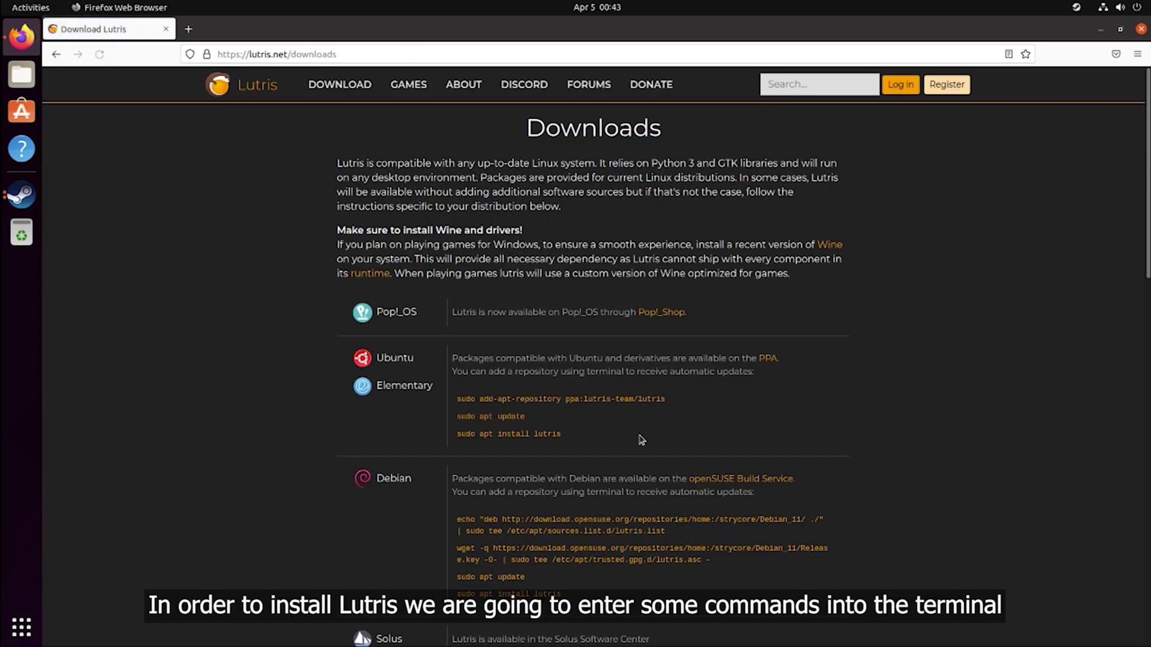
pyautogui.scroll(-3, 644, 438)
pyautogui.click(38, 627)
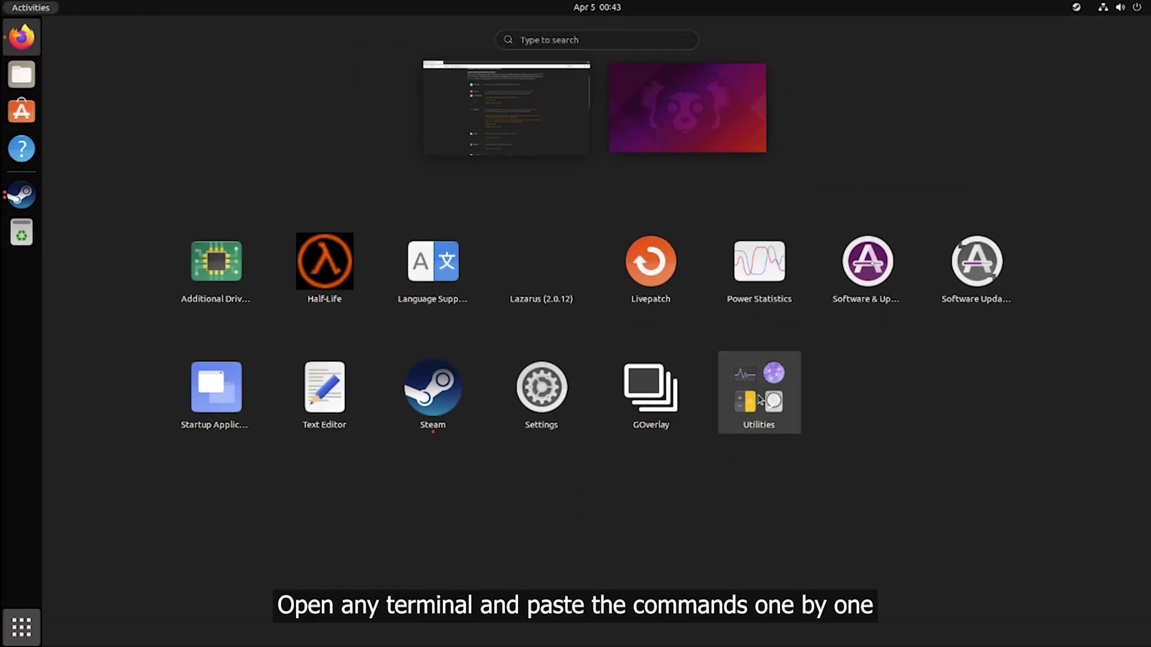
# Open Terminal from the Utilities folder and place it beside the Lutris downloads page
pyautogui.click(761, 401)
pyautogui.scroll(-1, 540, 300)
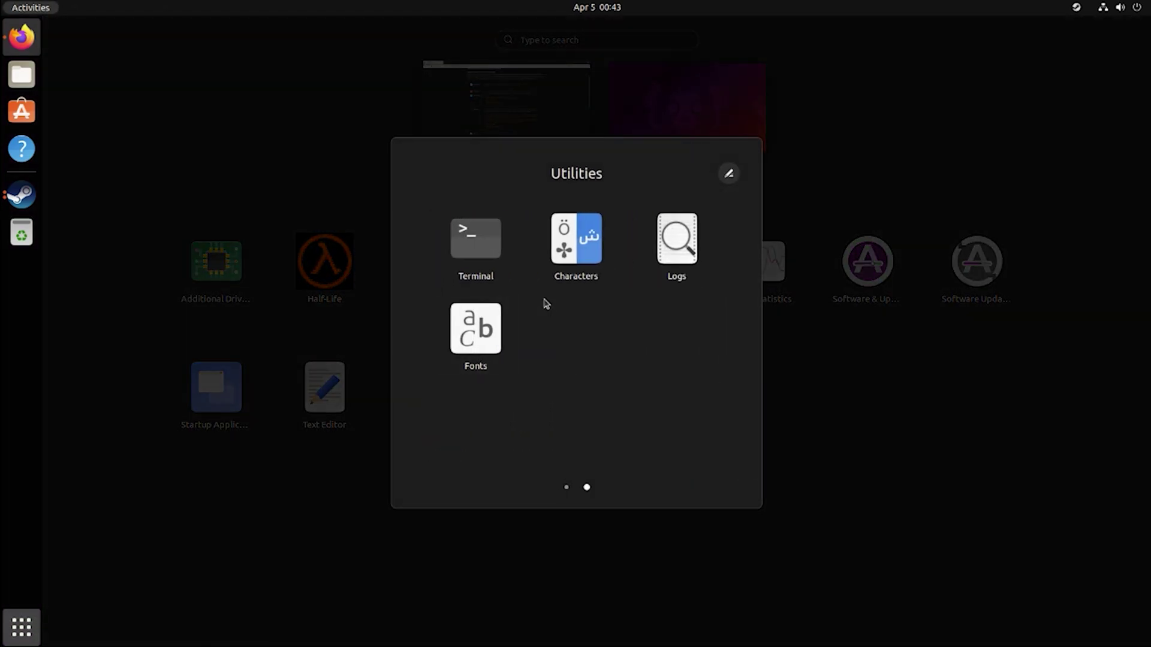
pyautogui.click(477, 258)
pyautogui.moveTo(275, 63)
pyautogui.mouseDown()
pyautogui.moveTo(858, 36)
pyautogui.moveTo(789, 35)
pyautogui.mouseUp()
pyautogui.click(503, 265)
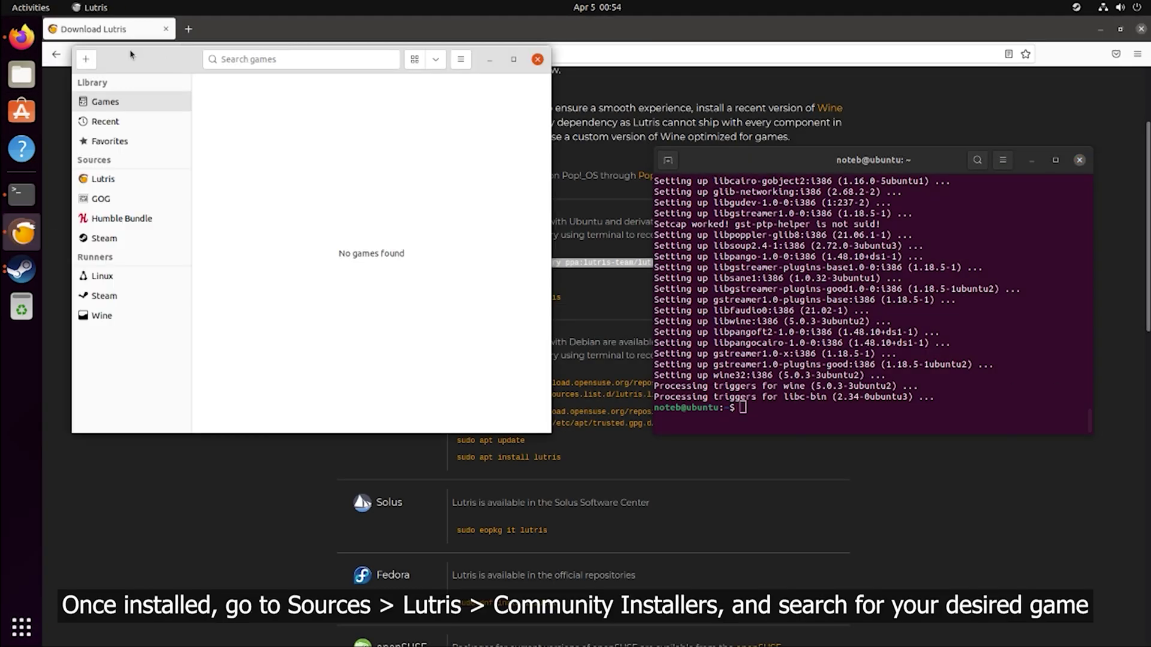
# Show the Lutris-source games and search for League of Legends
pyautogui.moveTo(131, 54); pyautogui.dragTo(360, 102)
pyautogui.click(336, 227)
pyautogui.write('league of legen')
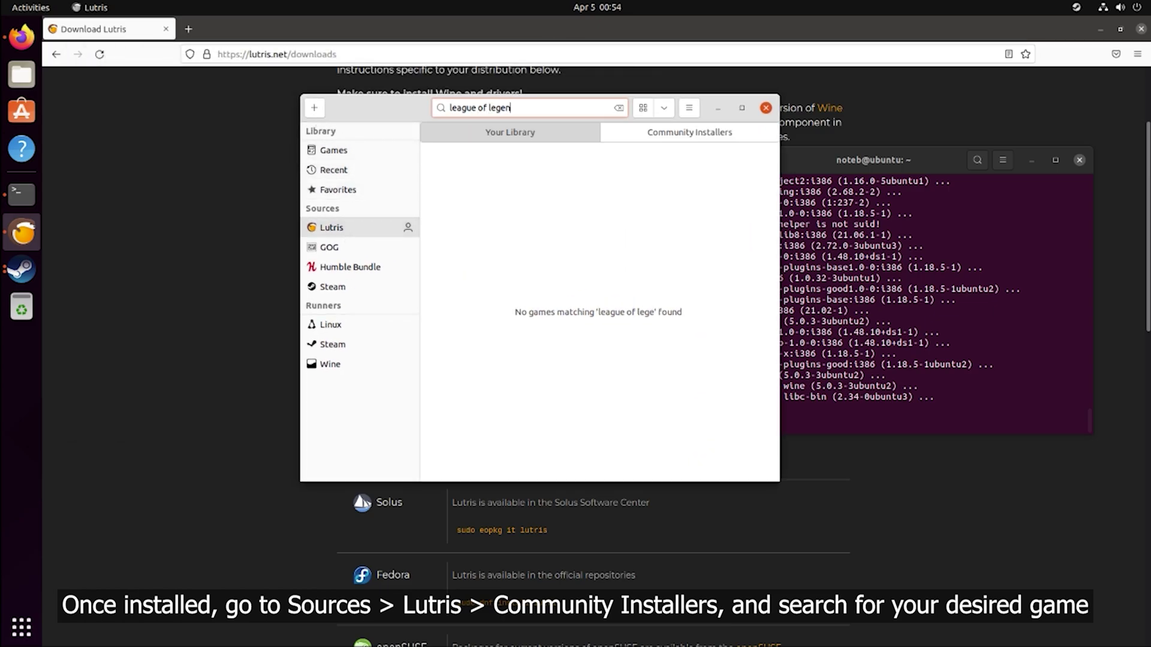
pyautogui.write('ds')
pyautogui.click(538, 138)
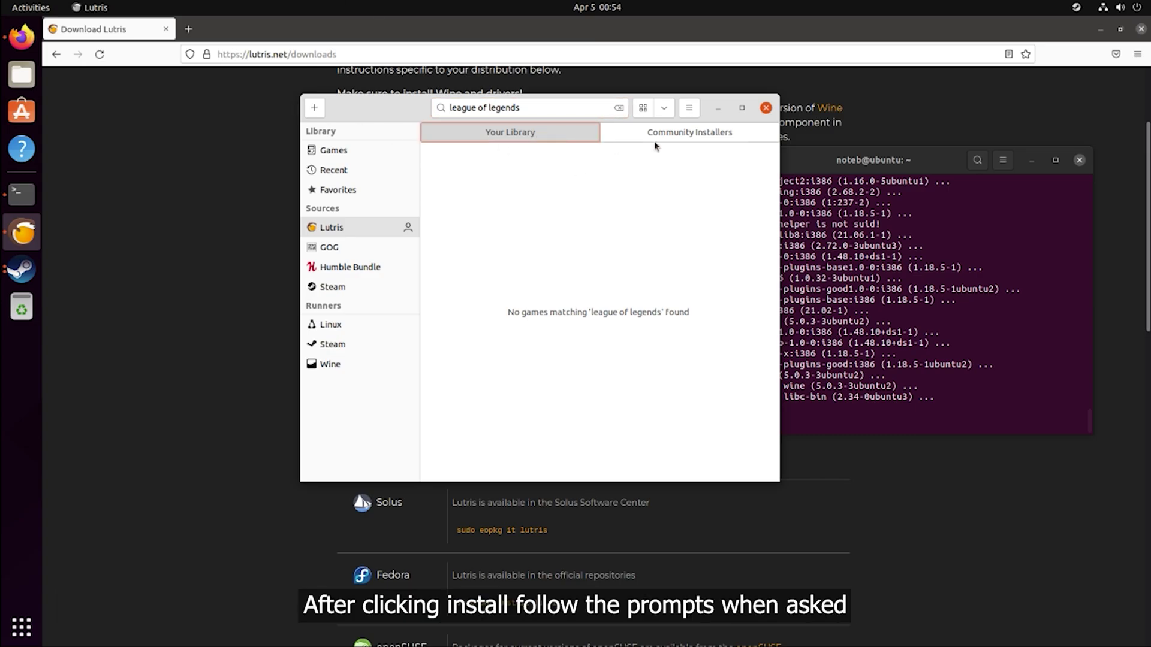
# Install League of Legends, continuing with the listed installer files
pyautogui.click(703, 245)
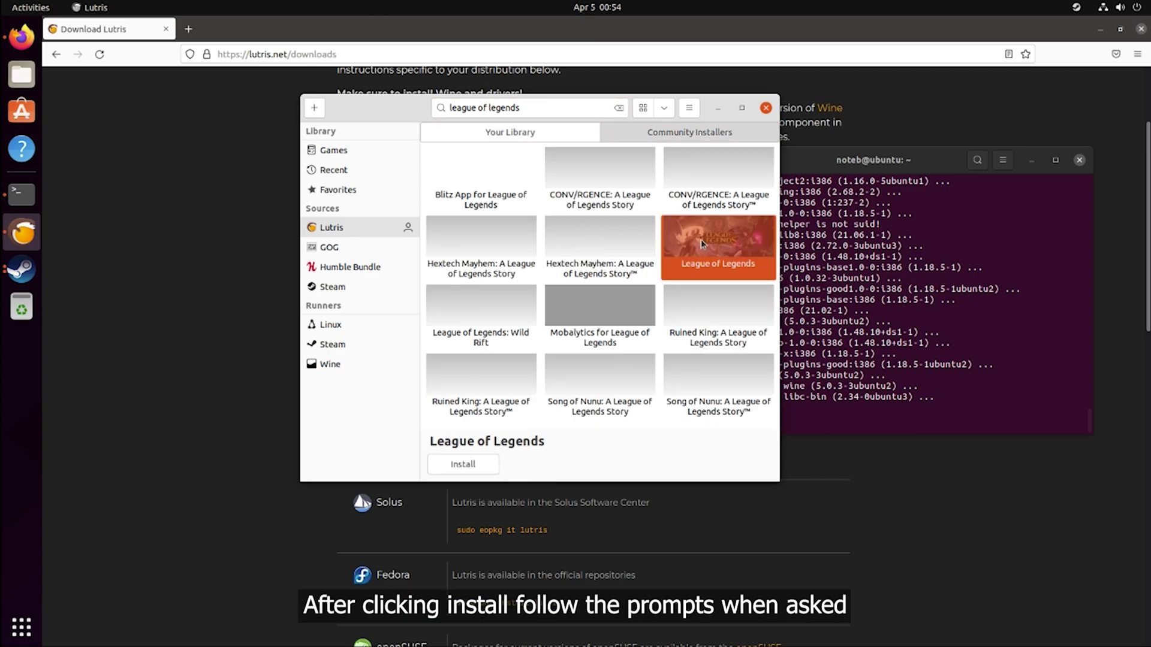
pyautogui.click(534, 133)
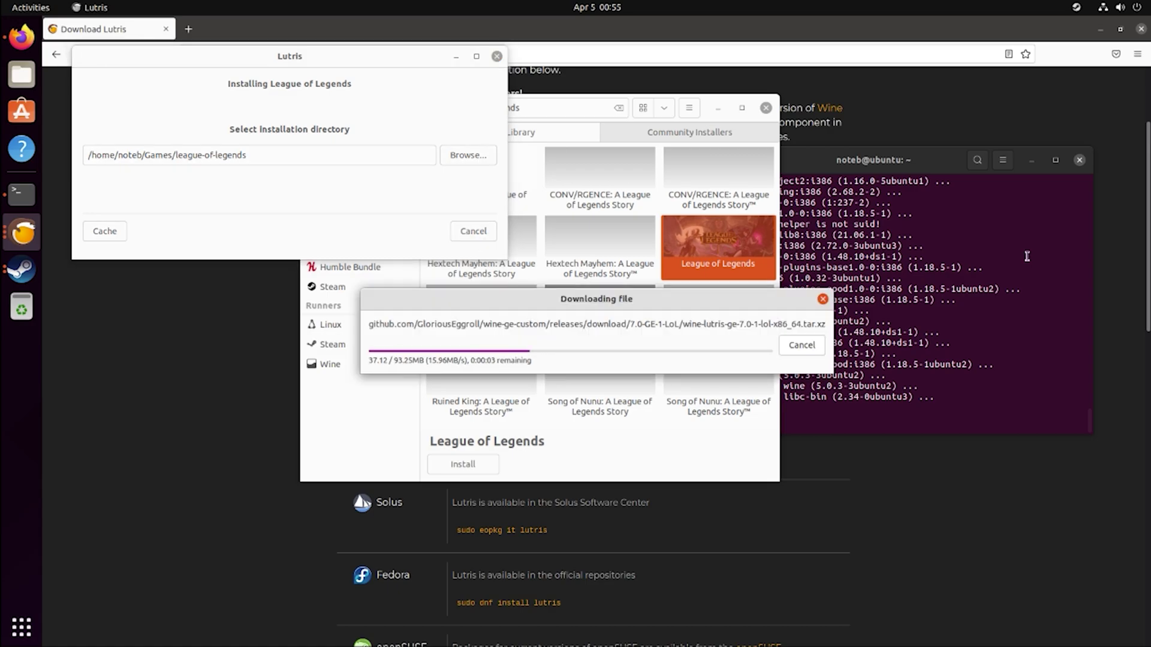
pyautogui.click(477, 234)
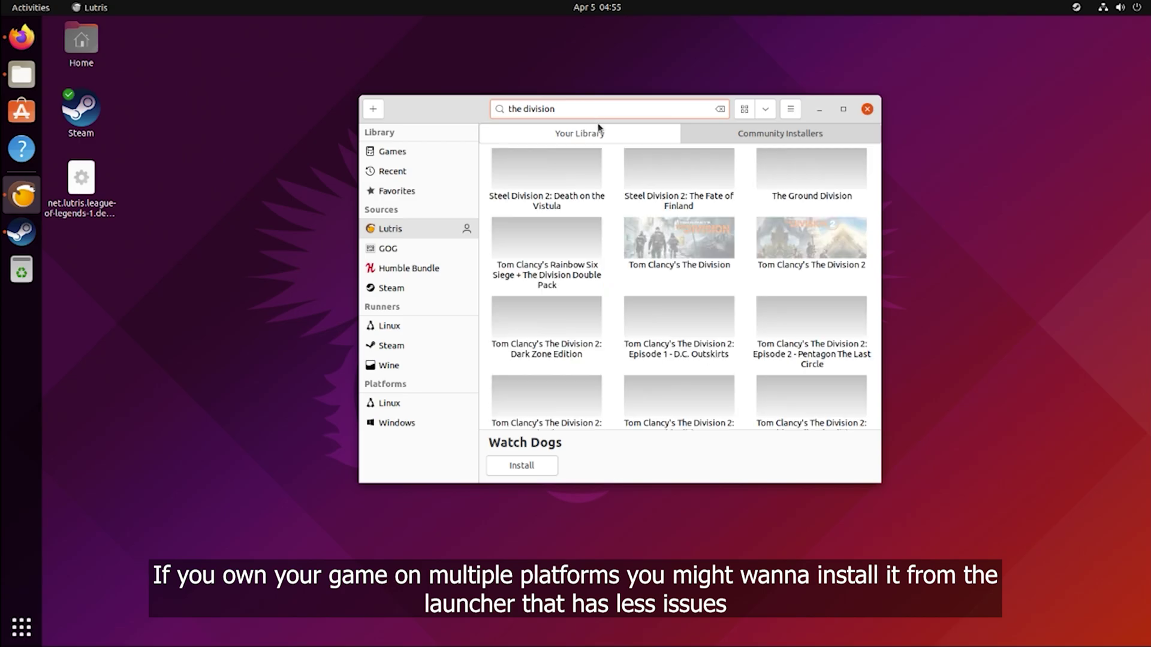
# Review the installers offered for The Division 2, then cancel that installation
pyautogui.doubleClick(683, 251)
pyautogui.scroll(-1, 262, 154)
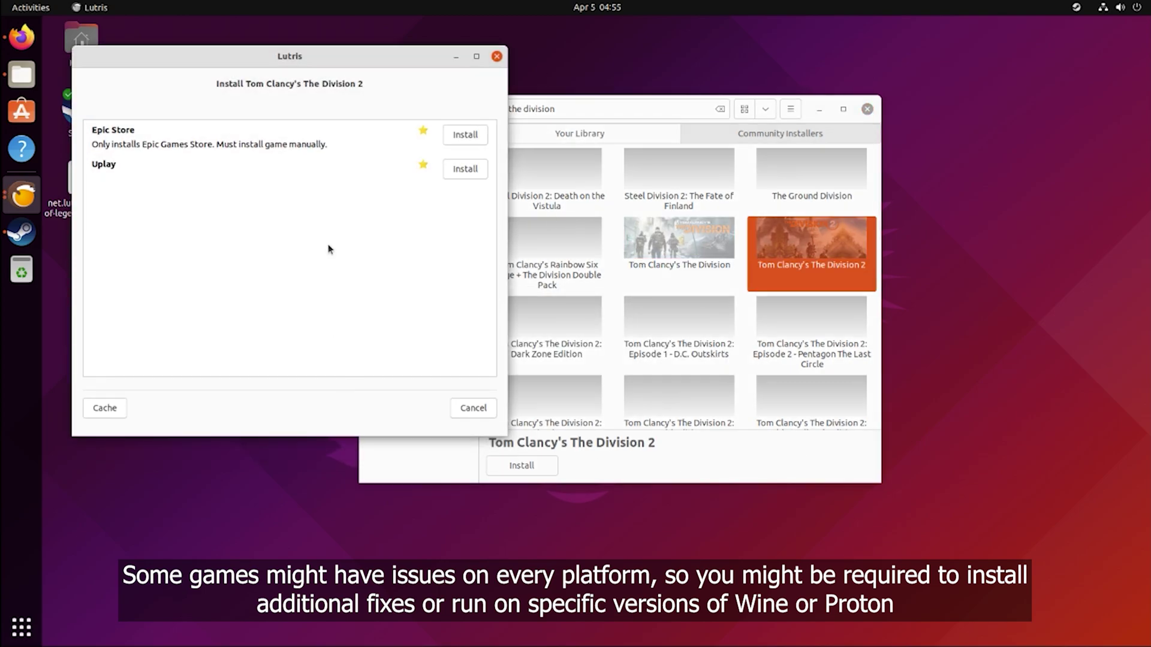
pyautogui.click(497, 56)
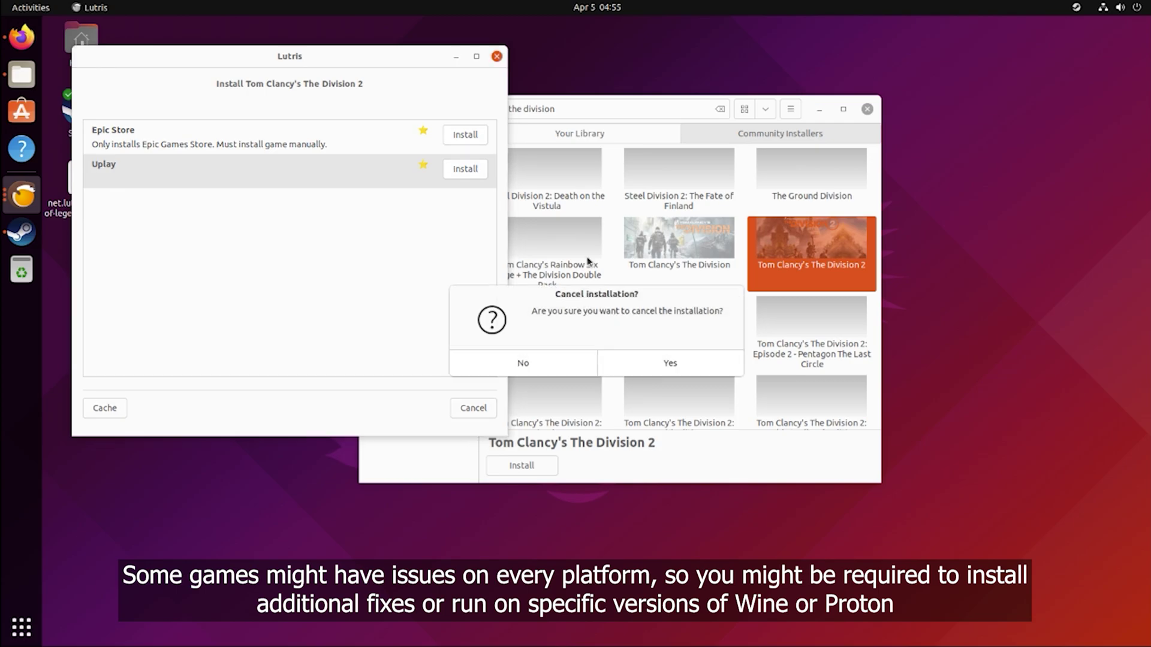
pyautogui.click(669, 361)
# Replace the search text with 749980
pyautogui.tripleClick(542, 110)
pyautogui.write('749980')
pyautogui.tripleClick(542, 111)
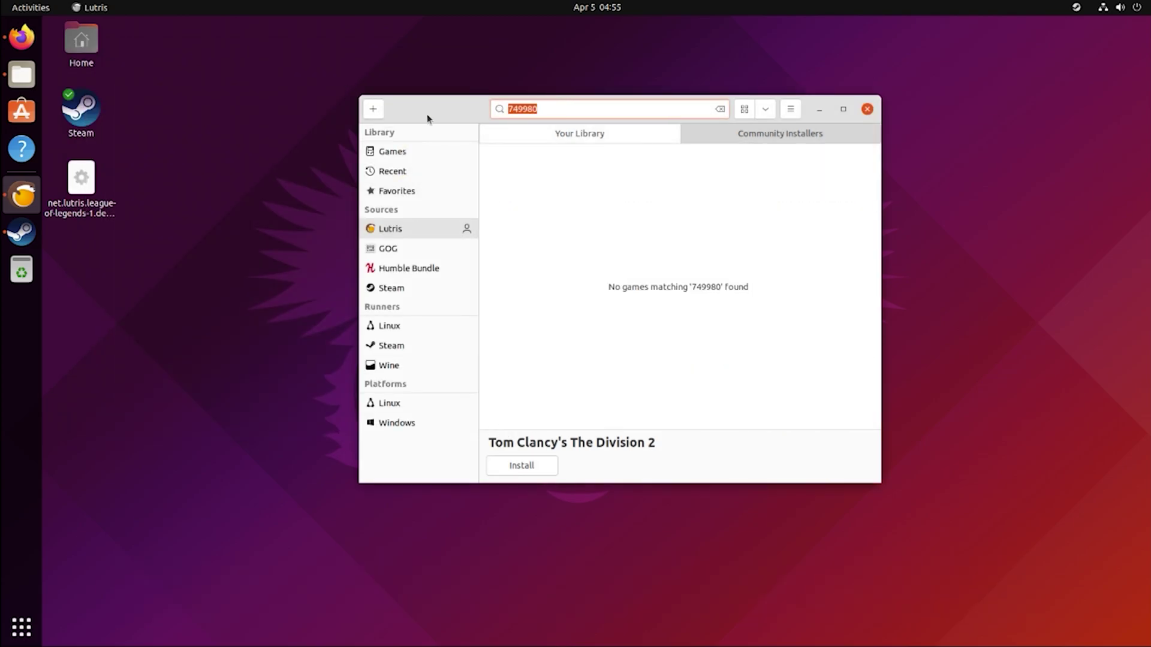
# Search 'watch dogs' and open then cancel the Watch Dogs 2 installer
pyautogui.write('watch dogs')
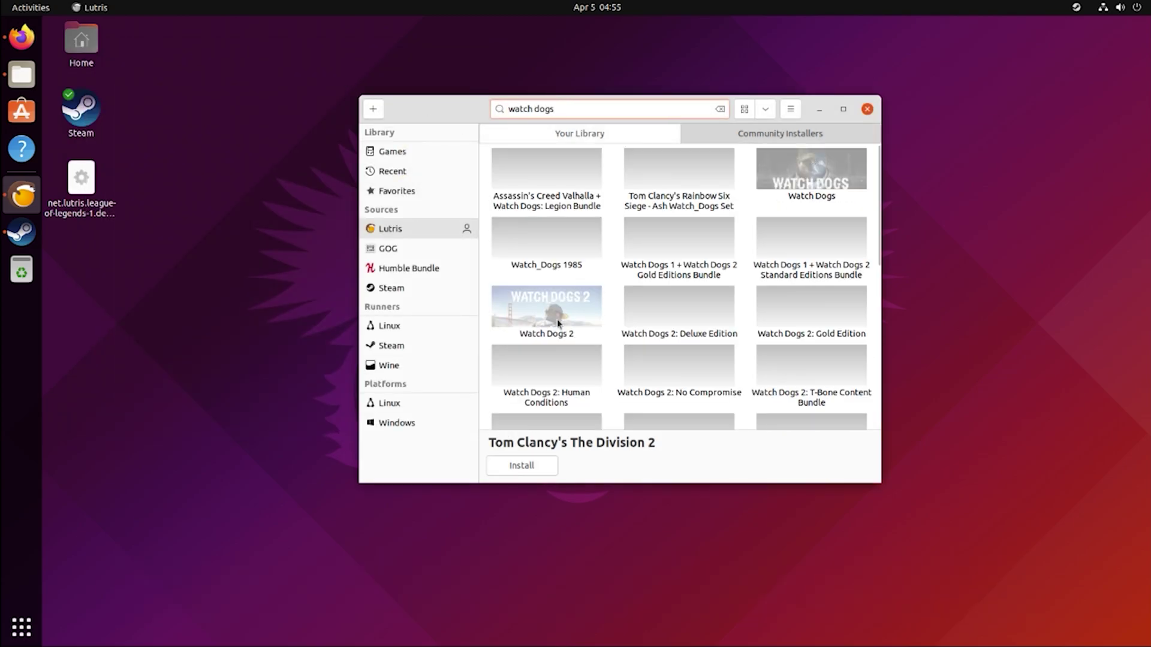
pyautogui.doubleClick(555, 312)
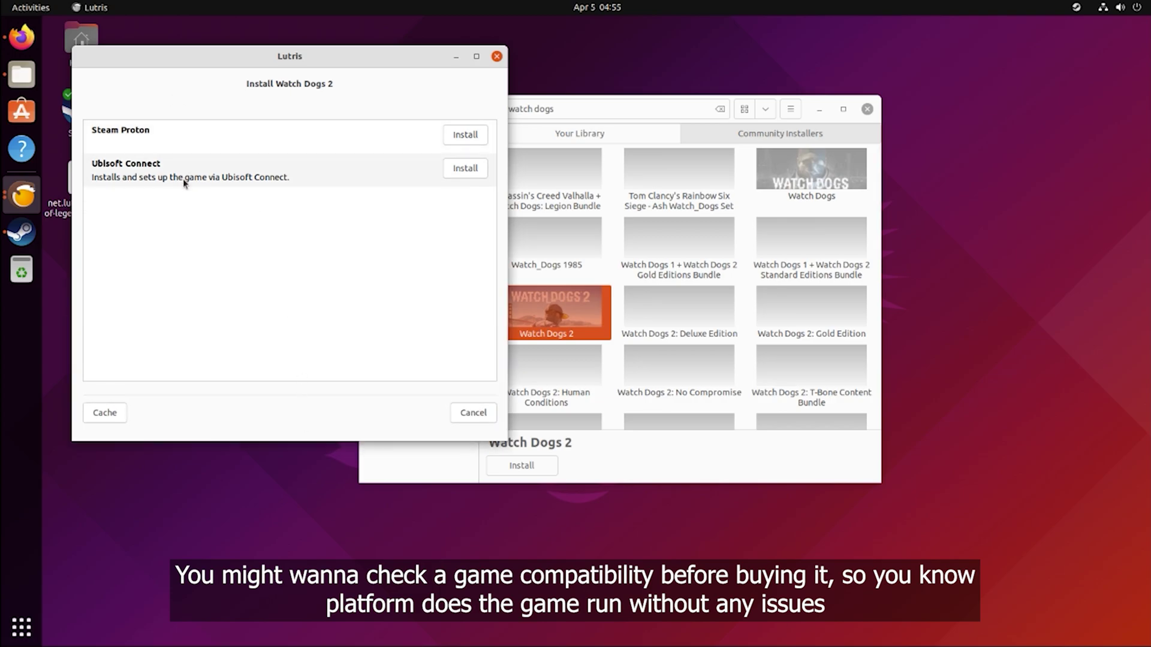
pyautogui.click(474, 413)
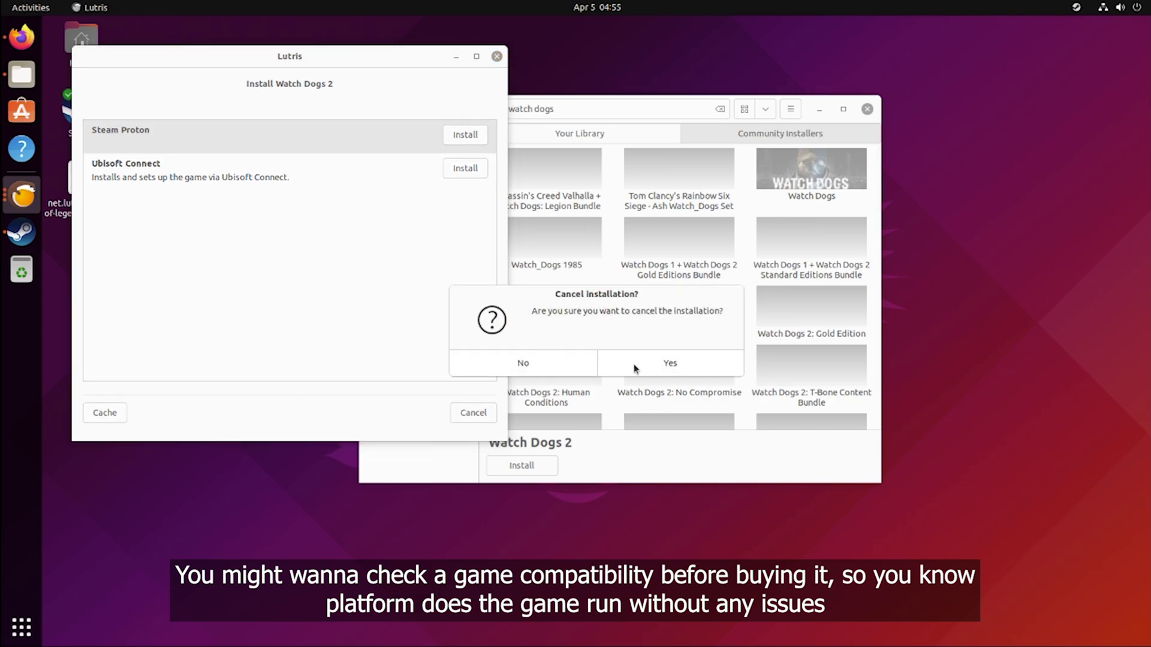
pyautogui.click(663, 362)
# Install Watch Dogs via Ubisoft Connect in the default directory and launch it
pyautogui.doubleClick(812, 177)
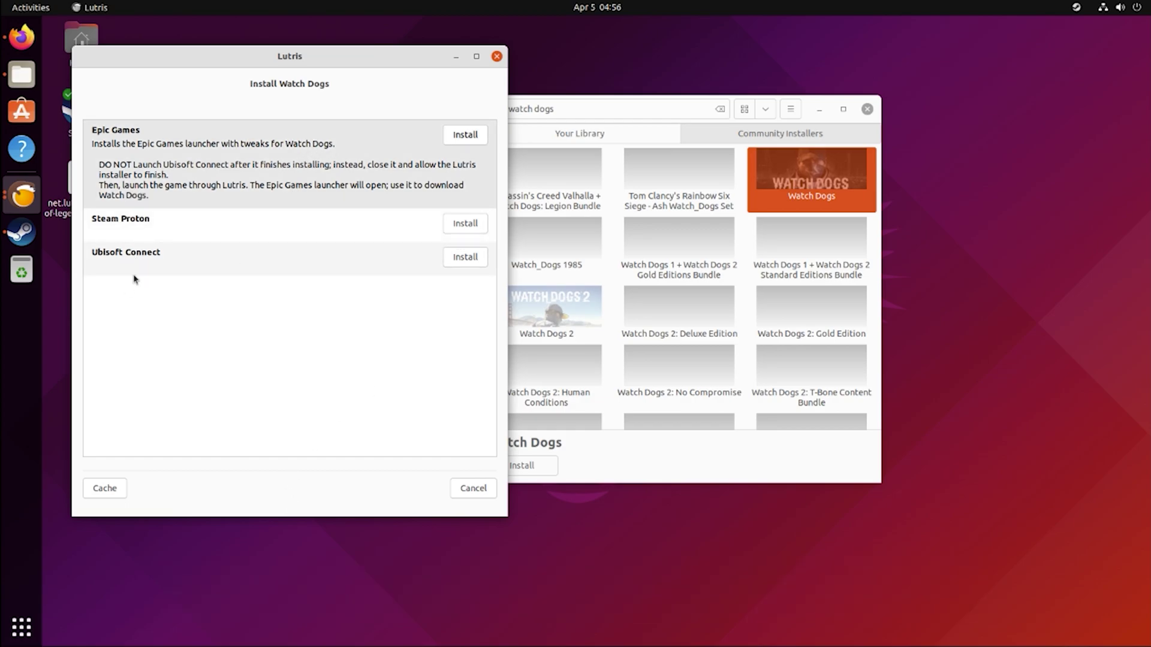
pyautogui.click(244, 265)
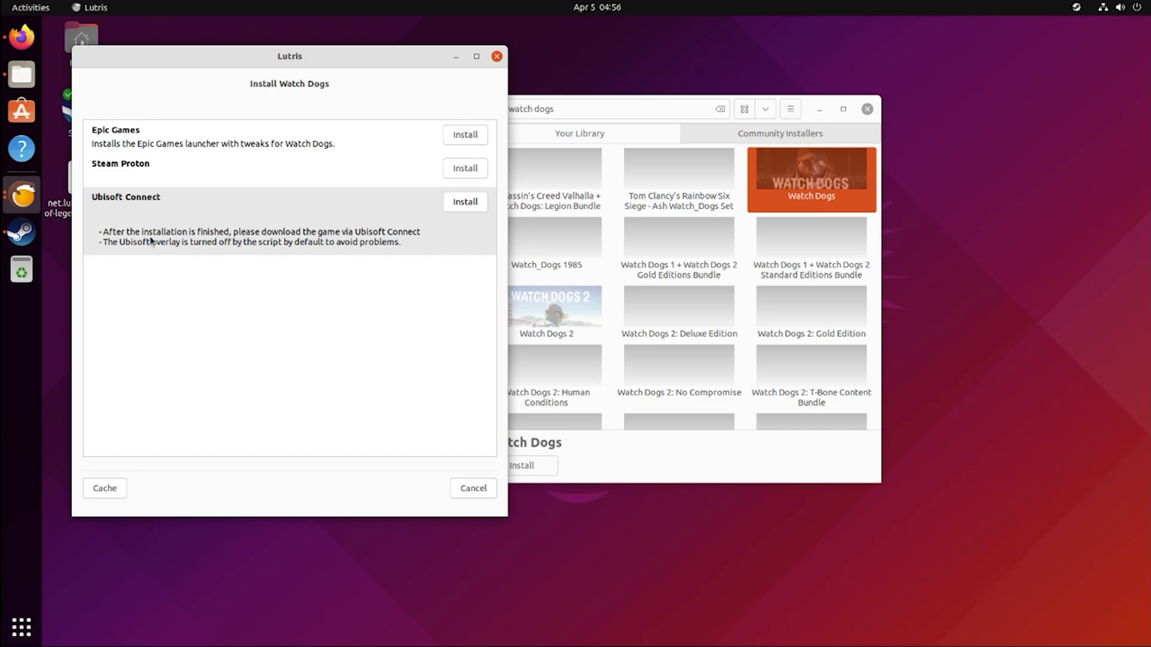
pyautogui.click(465, 209)
pyautogui.press('Return')
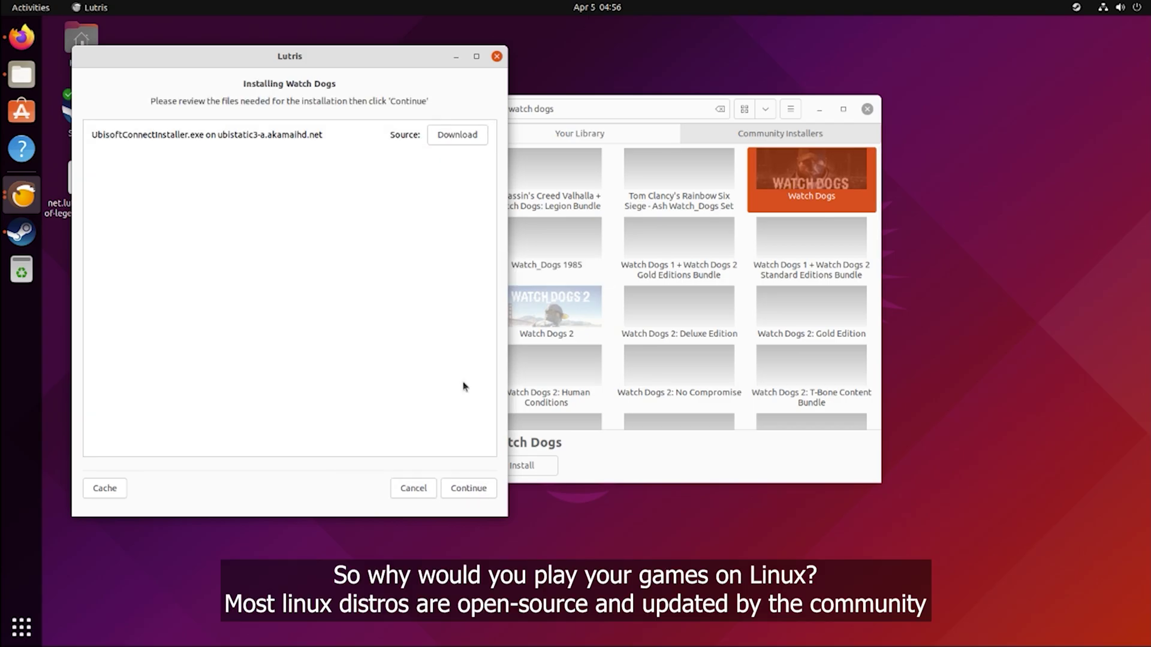
pyautogui.press('Return')
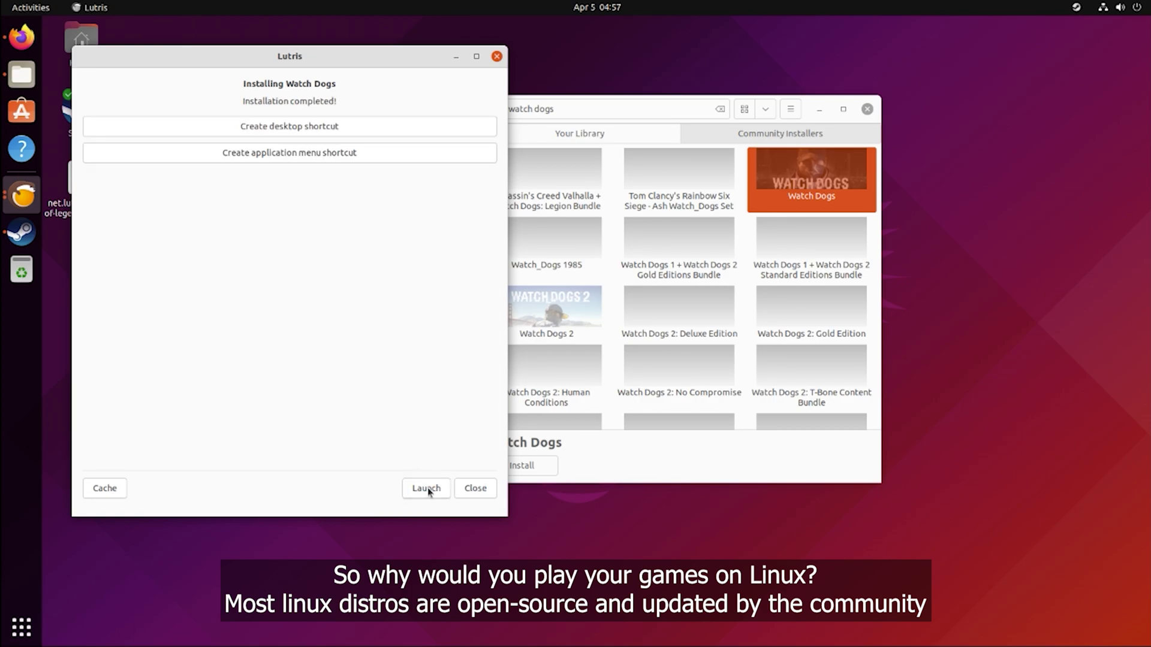
pyautogui.click(422, 488)
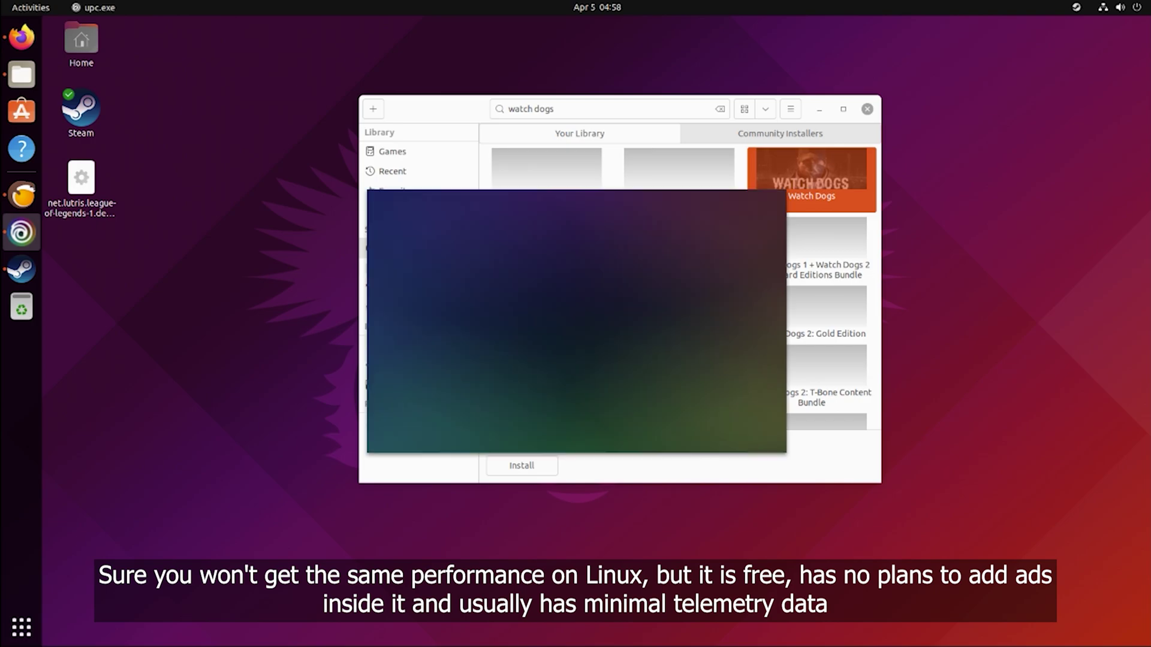